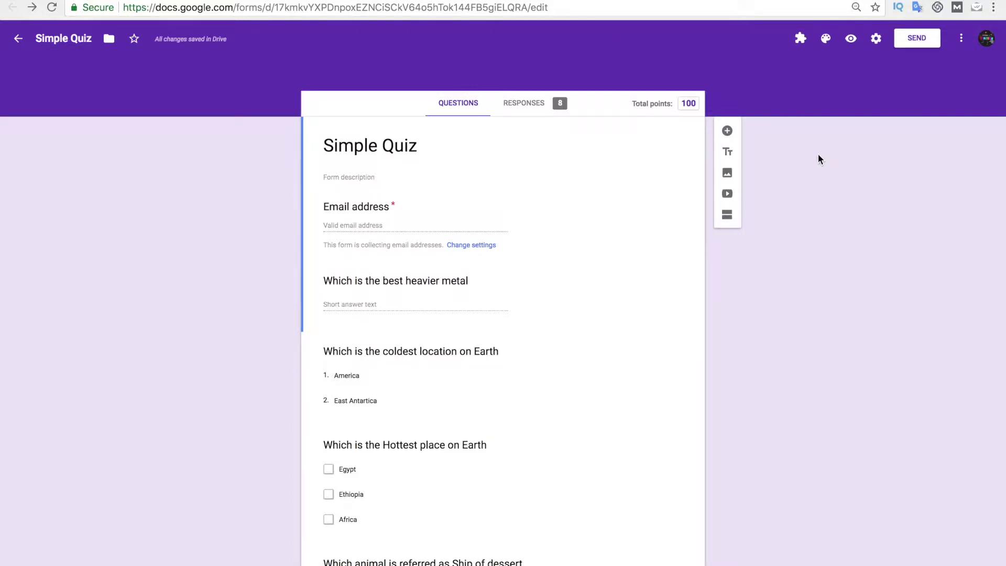
Step: Turn off shuffling of the question order in the quiz's presentation settings and save
{"action": "left_click", "coordinate": [876, 39]}
{"action": "left_click", "coordinate": [382, 184]}
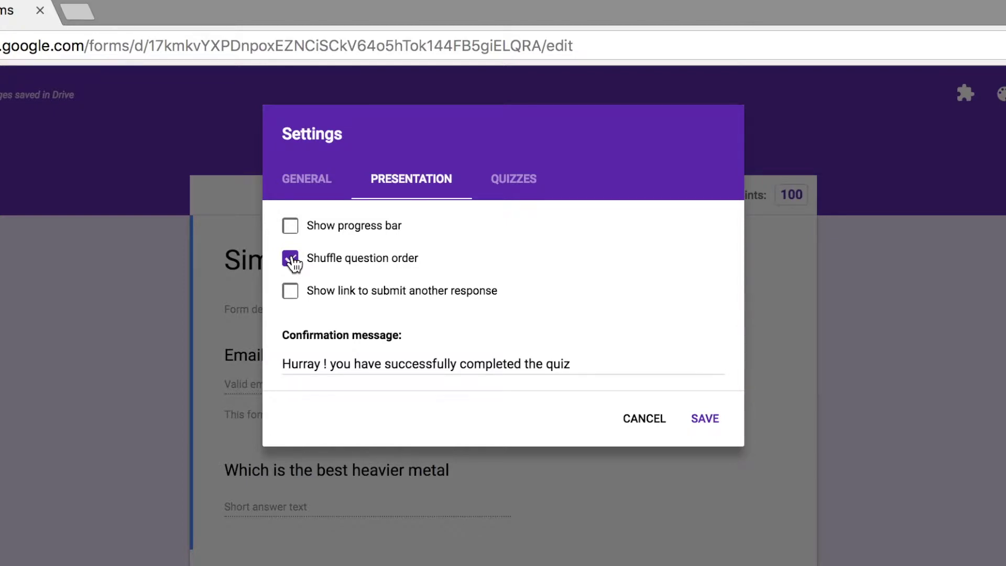
{"action": "left_click", "coordinate": [292, 259]}
{"action": "left_click", "coordinate": [715, 428]}
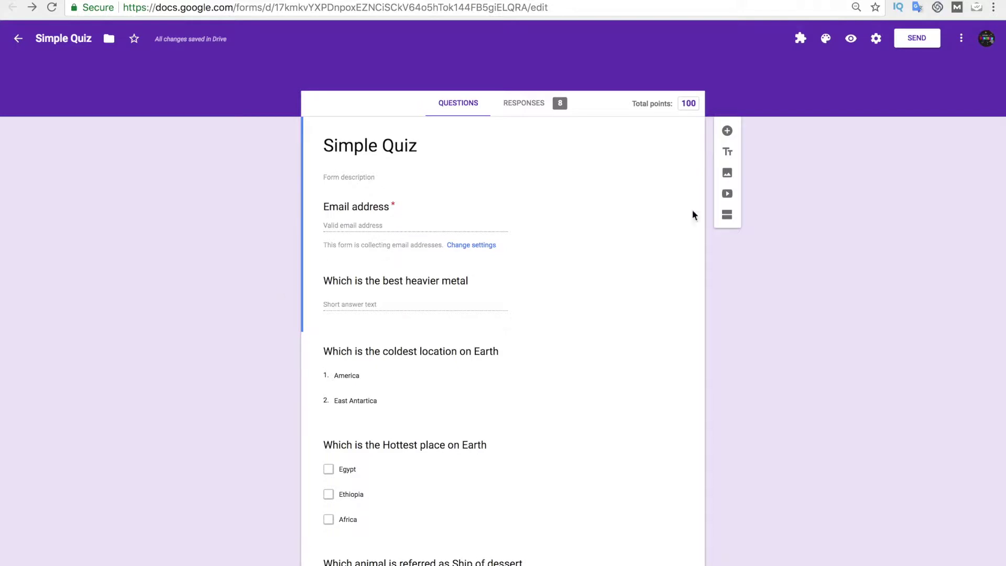
Step: Add a short answer question titled "What is your name" directly below the email address field
{"action": "left_click", "coordinate": [727, 131]}
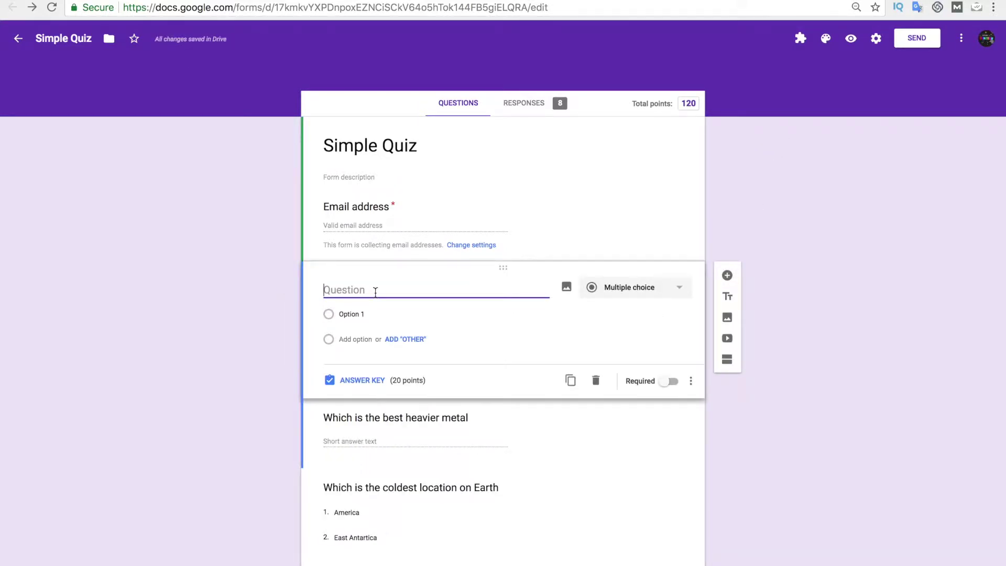
{"action": "type", "text": "What is your n"}
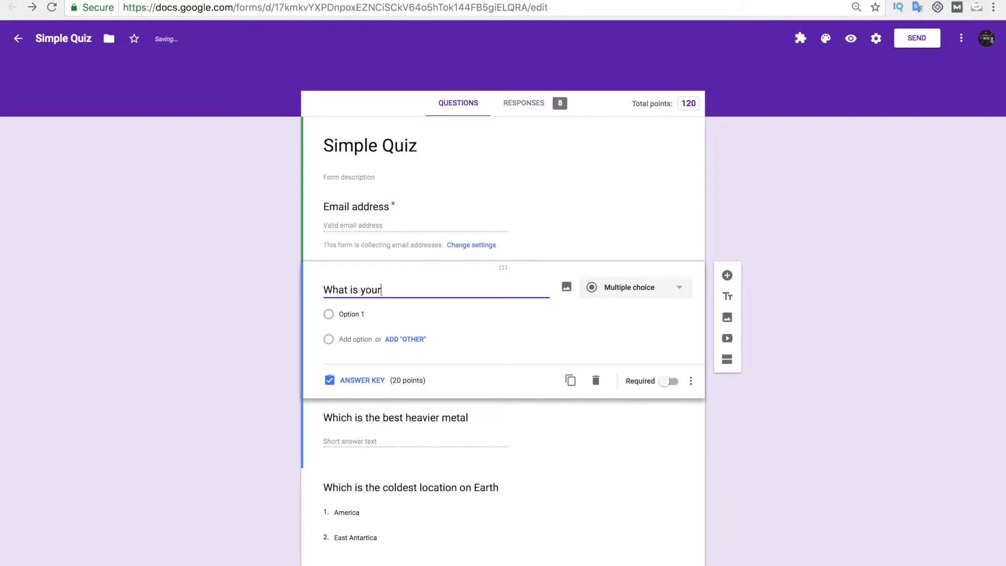
{"action": "type", "text": "ame"}
{"action": "left_click", "coordinate": [658, 302]}
{"action": "left_click", "coordinate": [659, 303]}
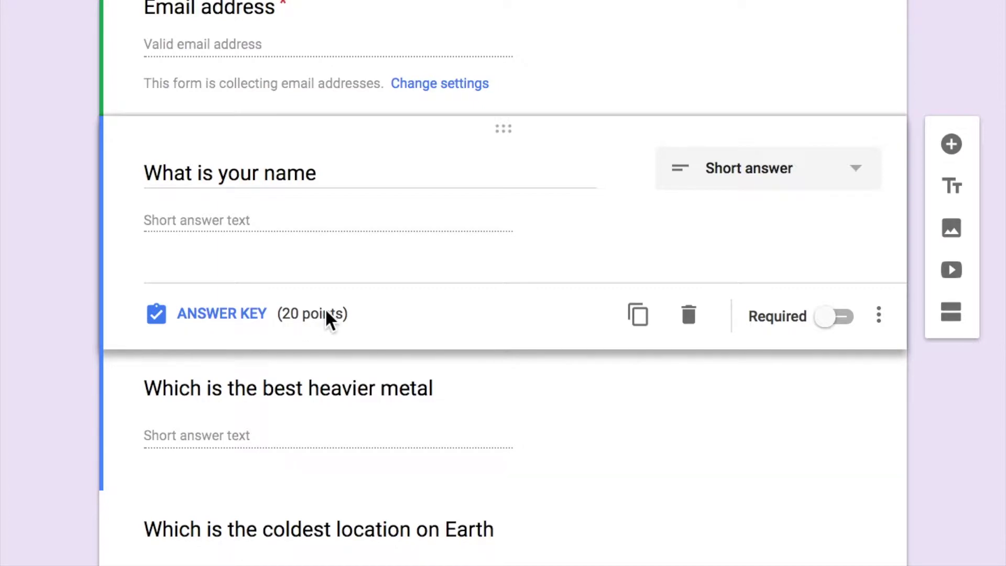
Step: Set the points for the "What is your name" question to 0 in its answer key
{"action": "left_click", "coordinate": [254, 321]}
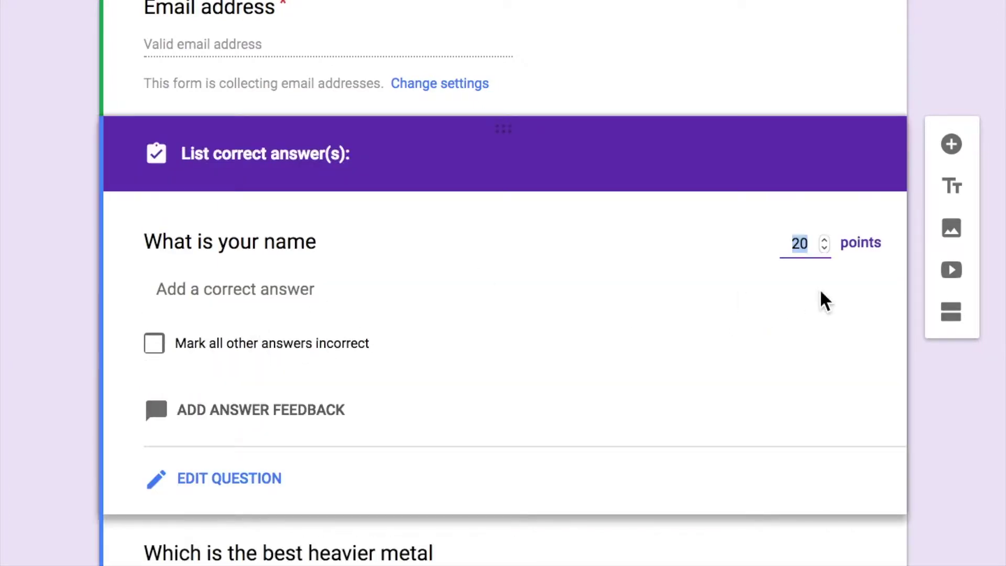
{"action": "type", "text": "0"}
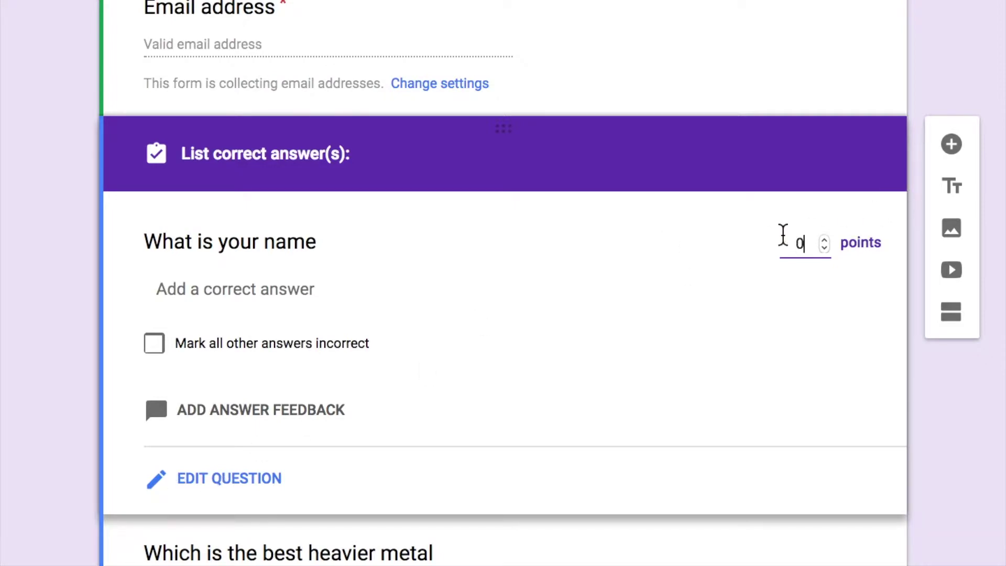
{"action": "left_click", "coordinate": [254, 479]}
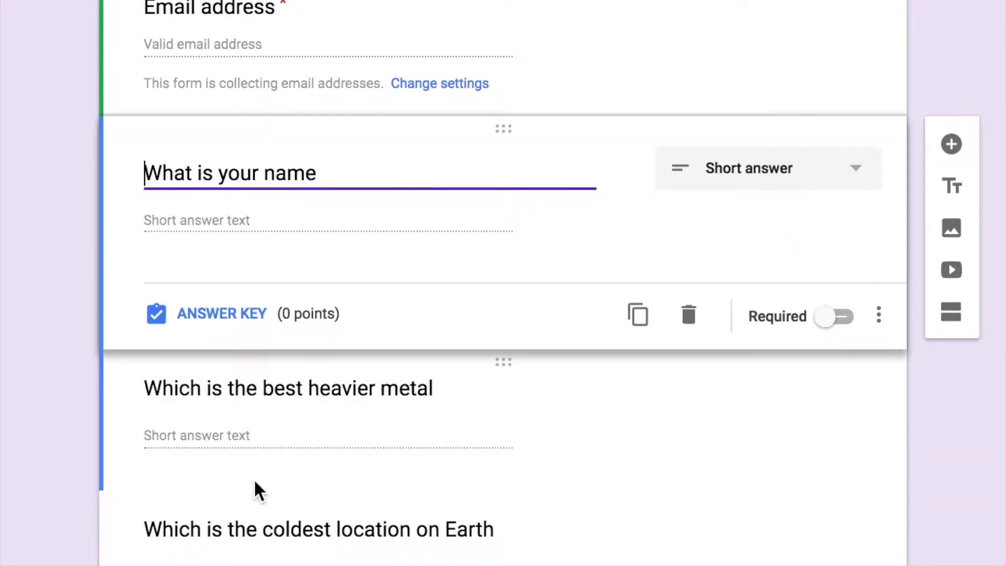
{"action": "mouse_move", "coordinate": [172, 162]}
{"action": "left_click", "coordinate": [22, 229]}
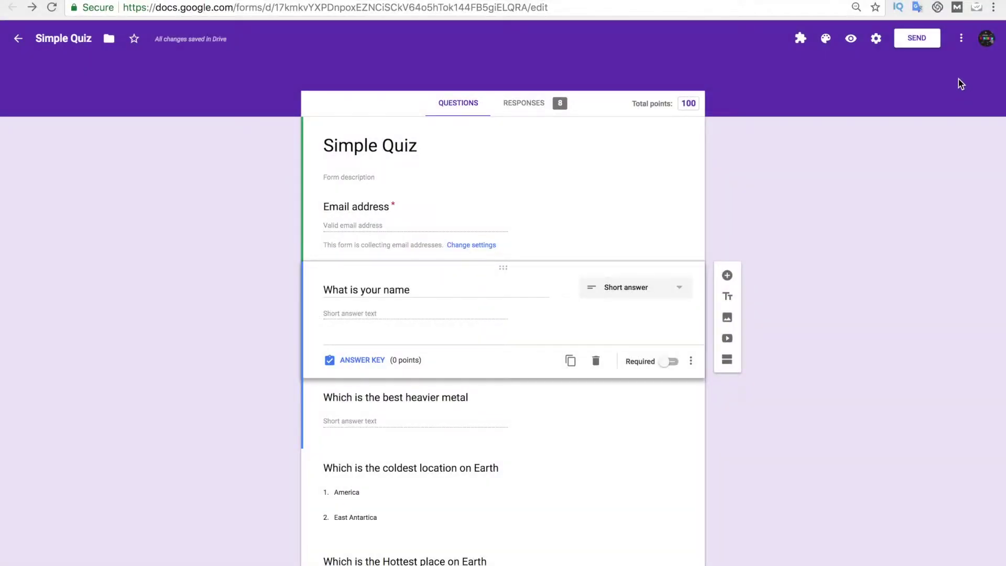
Step: Install the free Certify'em add-on, authorize it with the Google account and dismiss its welcome message
{"action": "left_click", "coordinate": [961, 38]}
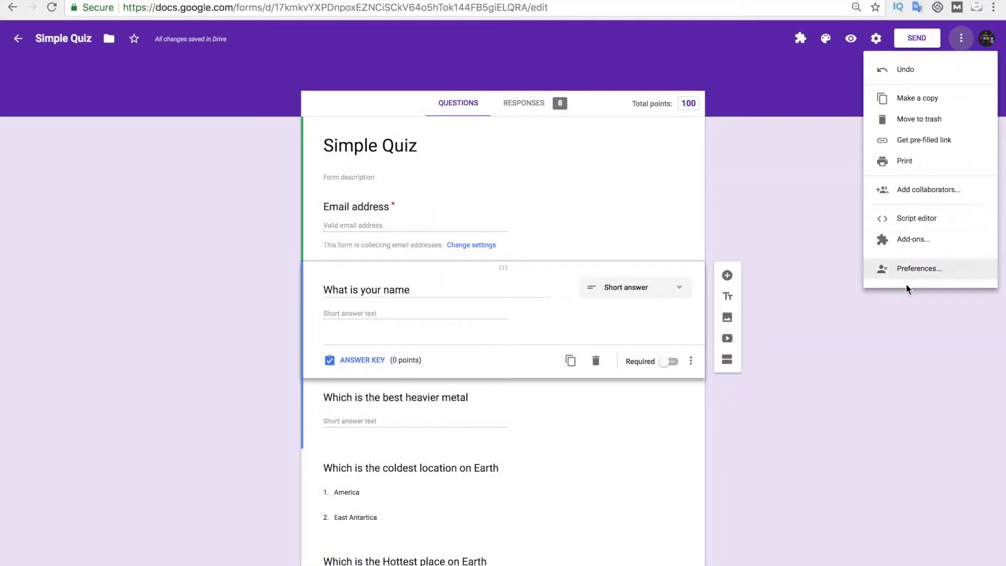
{"action": "left_click", "coordinate": [919, 243]}
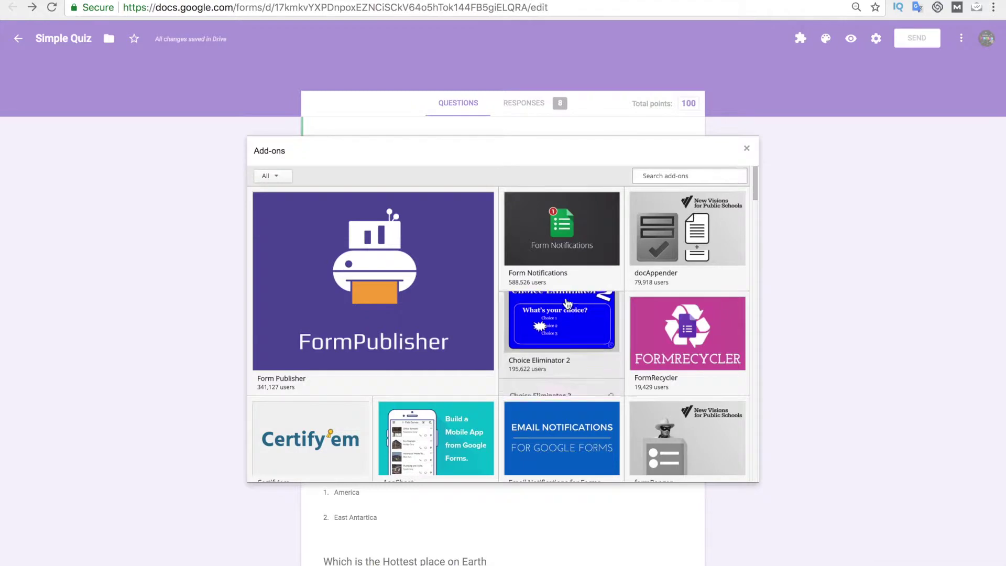
{"action": "scroll", "coordinate": [524, 310], "scroll_direction": "down", "scroll_amount": 2}
{"action": "mouse_move", "coordinate": [312, 350]}
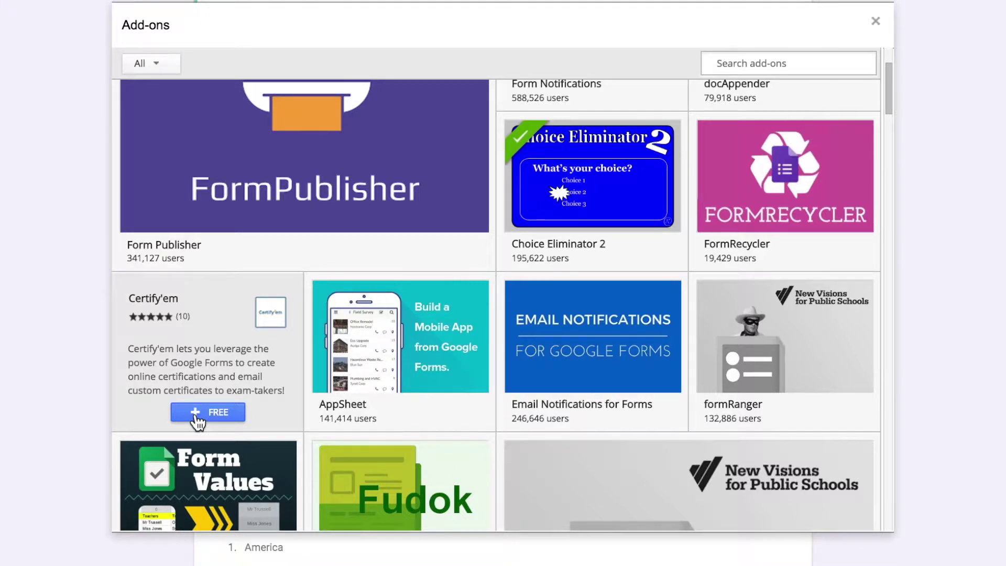
{"action": "left_click", "coordinate": [195, 413]}
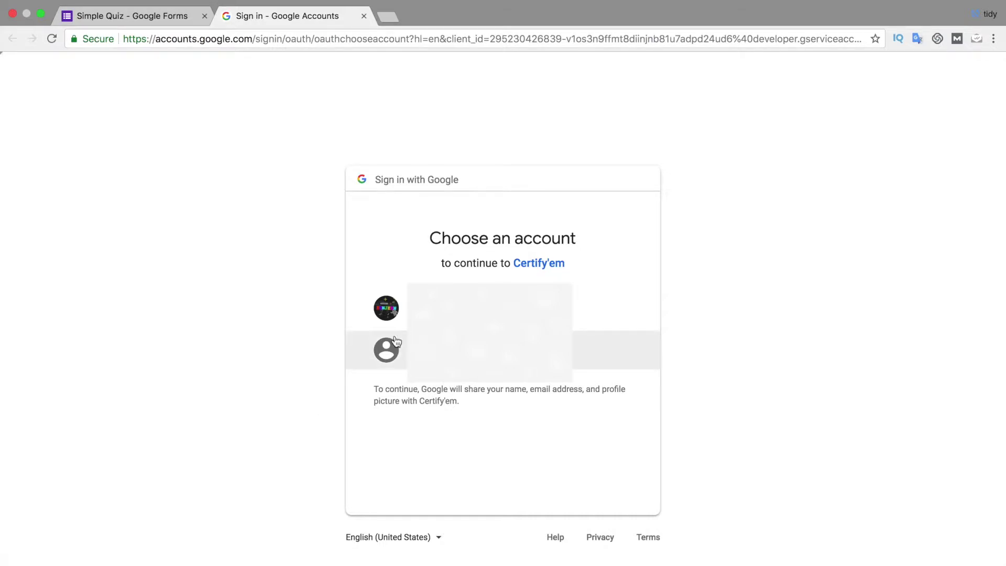
{"action": "left_click", "coordinate": [405, 319]}
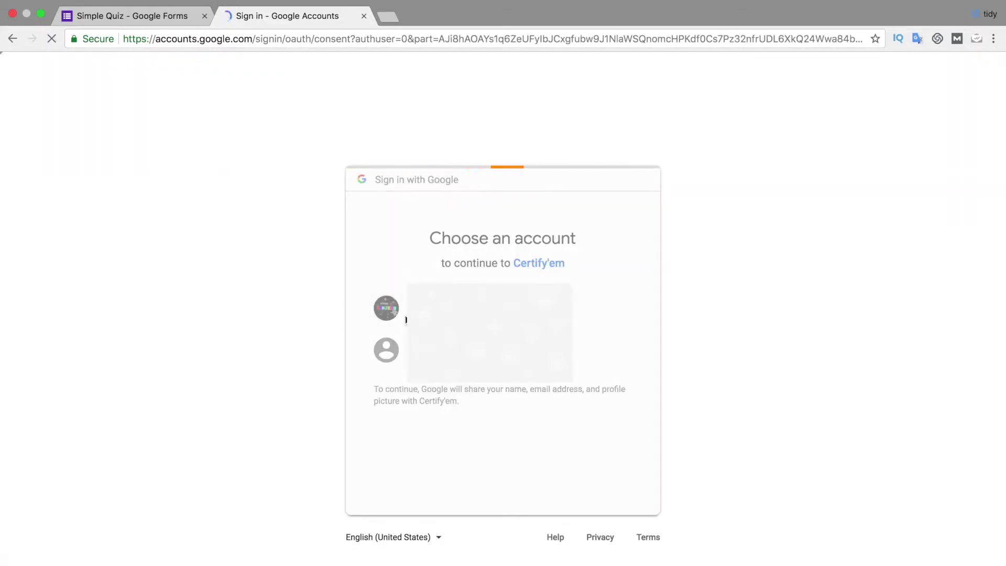
{"action": "scroll", "coordinate": [580, 323], "scroll_direction": "down", "scroll_amount": 5}
{"action": "left_click", "coordinate": [593, 536]}
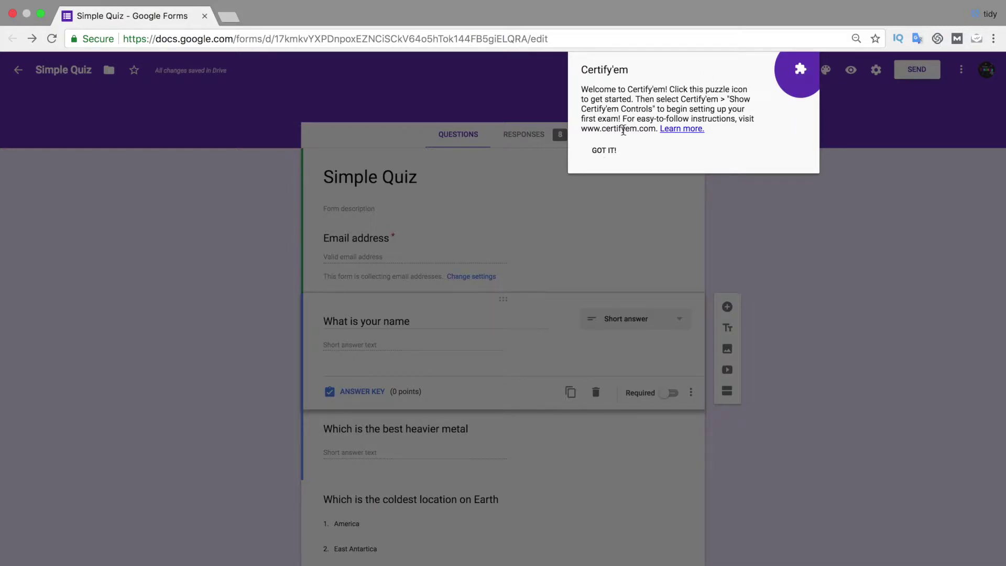
{"action": "left_click", "coordinate": [603, 150]}
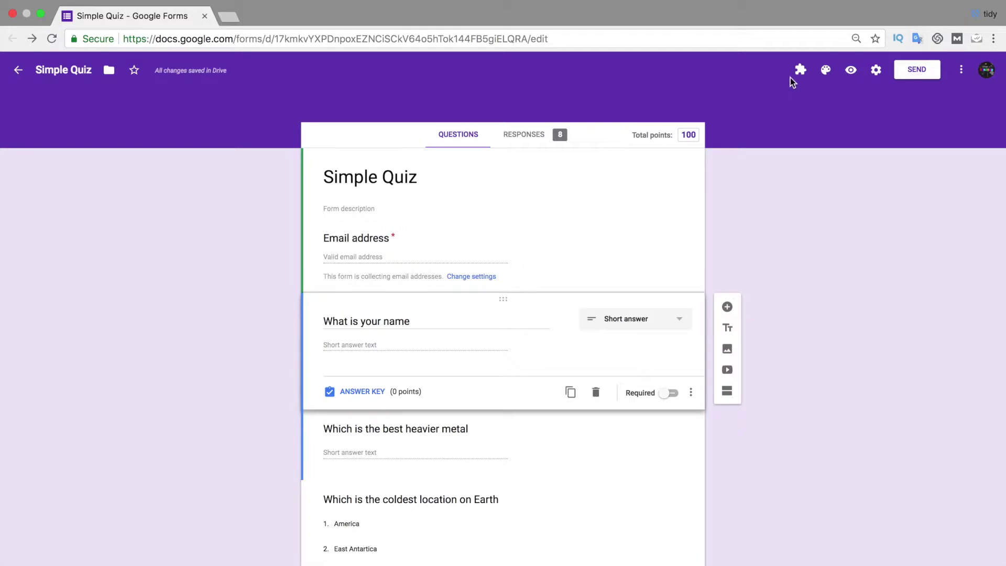
Step: Show the Certify'em controls for the quiz and look over the Certificate Records spreadsheet
{"action": "left_click", "coordinate": [799, 73]}
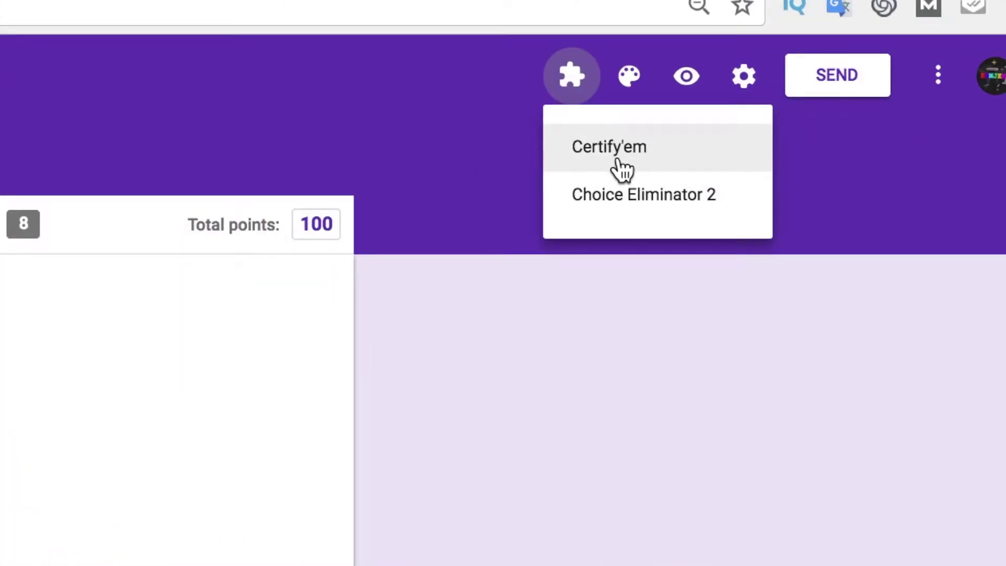
{"action": "left_click", "coordinate": [619, 162]}
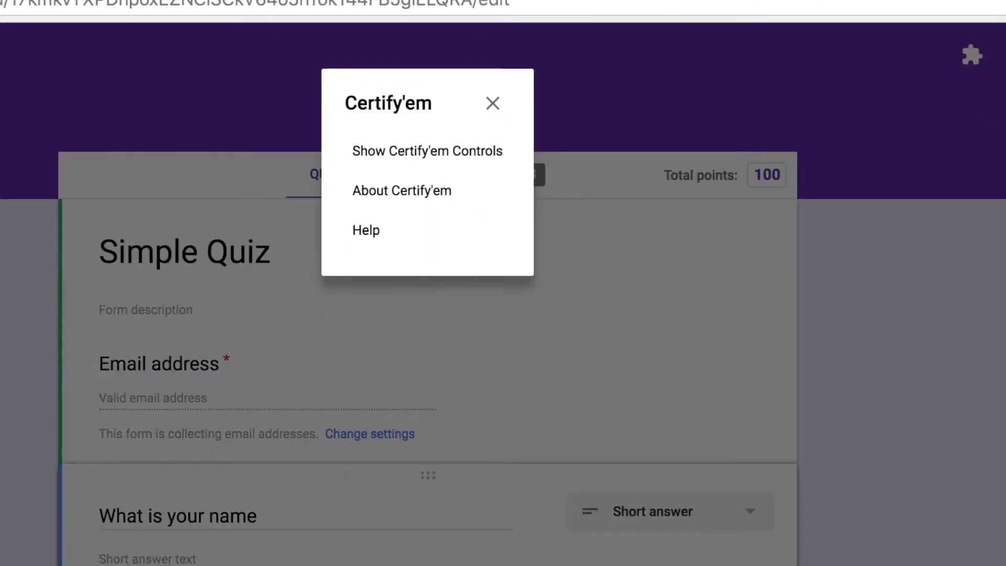
{"action": "left_click", "coordinate": [492, 167]}
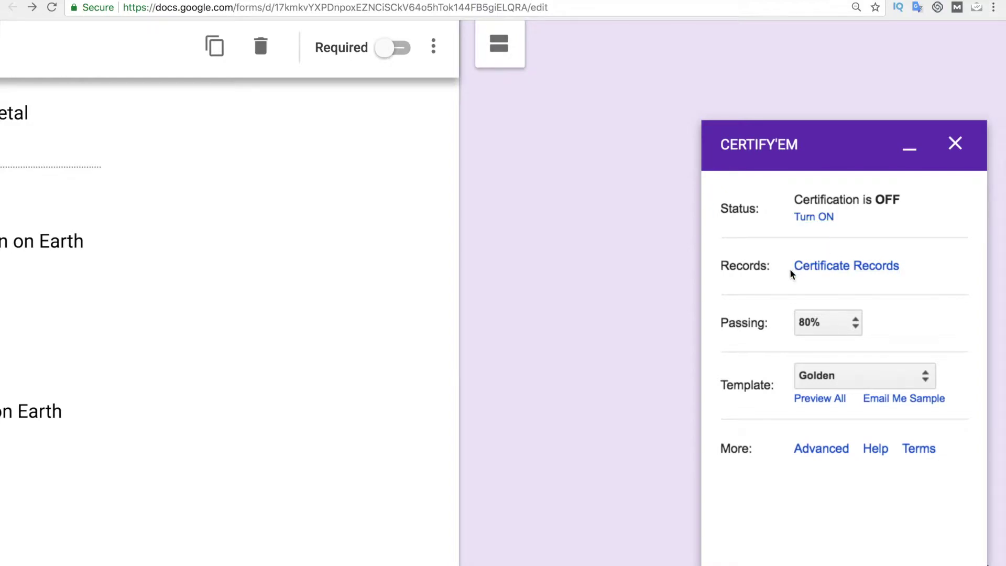
{"action": "left_click", "coordinate": [820, 268]}
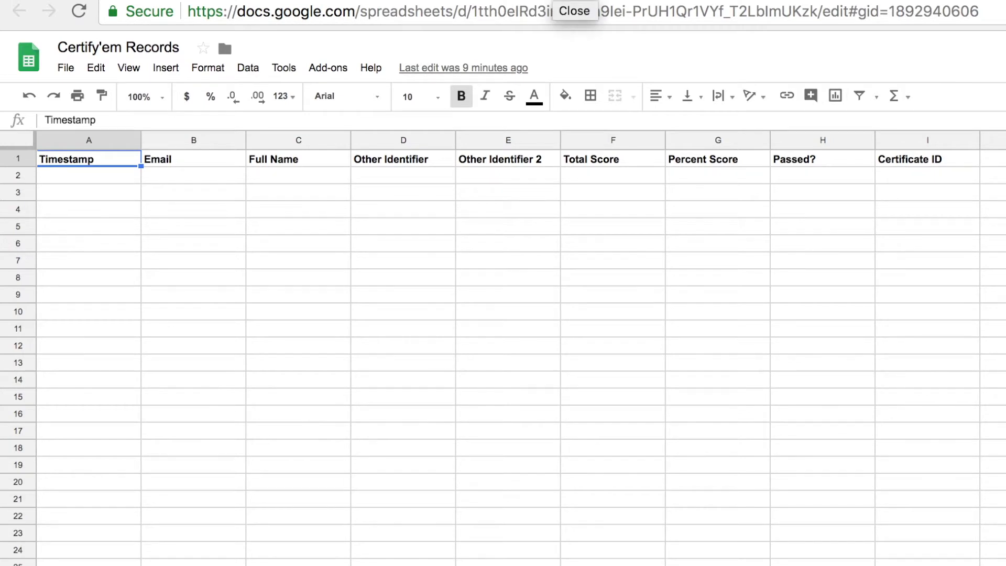
{"action": "left_click", "coordinate": [564, 1]}
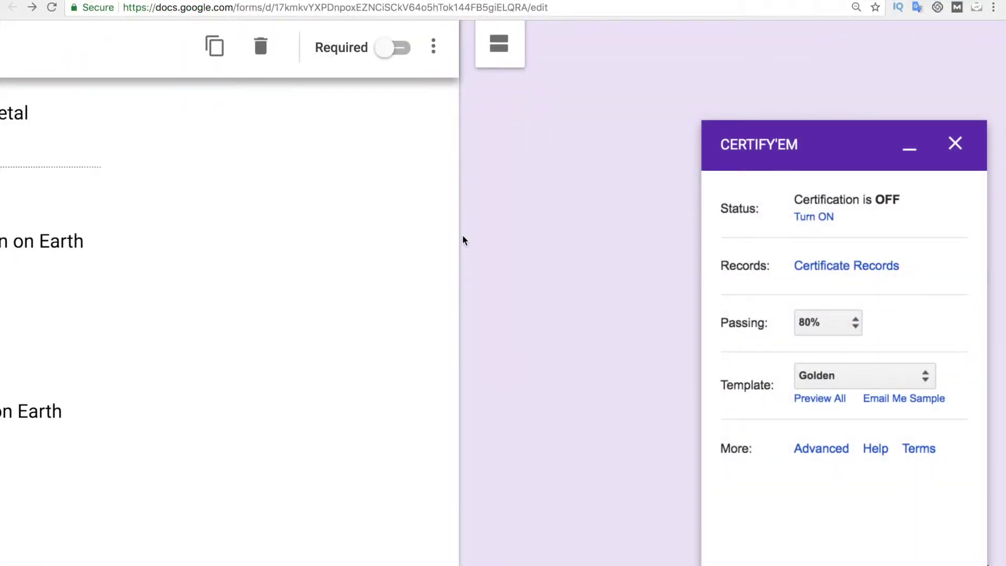
Step: Set the Certify'em passing score to 60% and choose the Golden certificate template
{"action": "scroll", "coordinate": [463, 236], "scroll_direction": "down", "scroll_amount": 1}
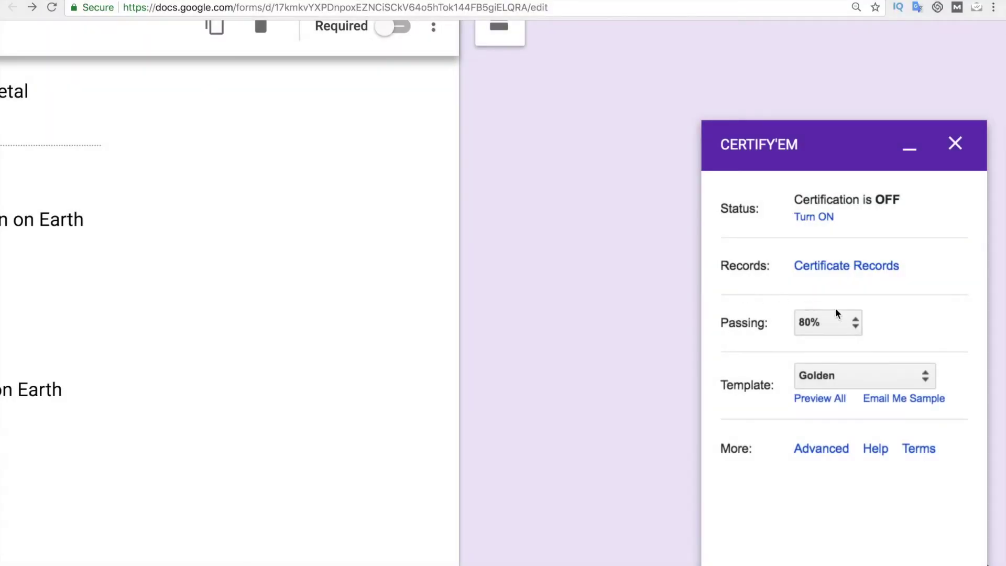
{"action": "left_click", "coordinate": [842, 324]}
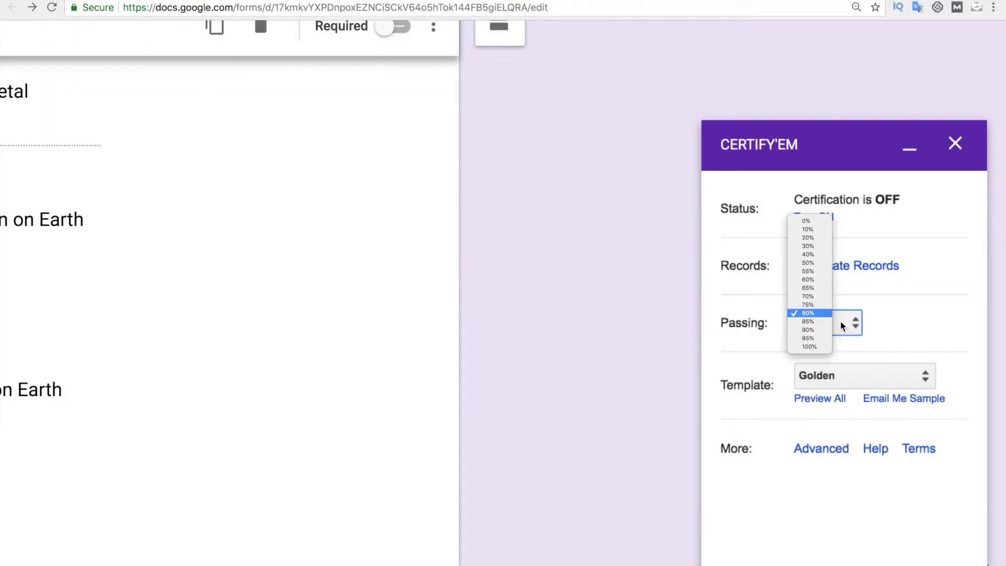
{"action": "left_click", "coordinate": [811, 279]}
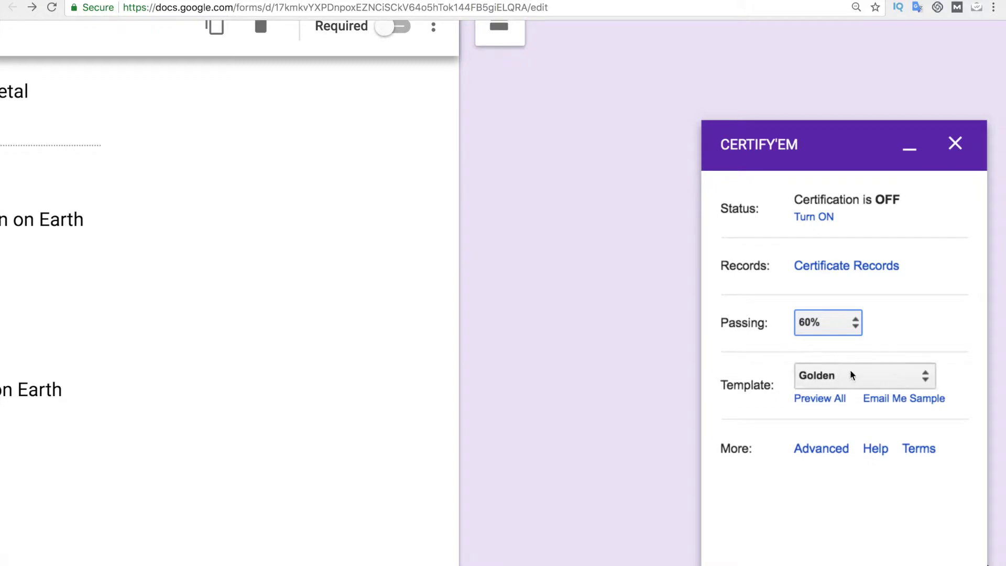
{"action": "left_click", "coordinate": [851, 375]}
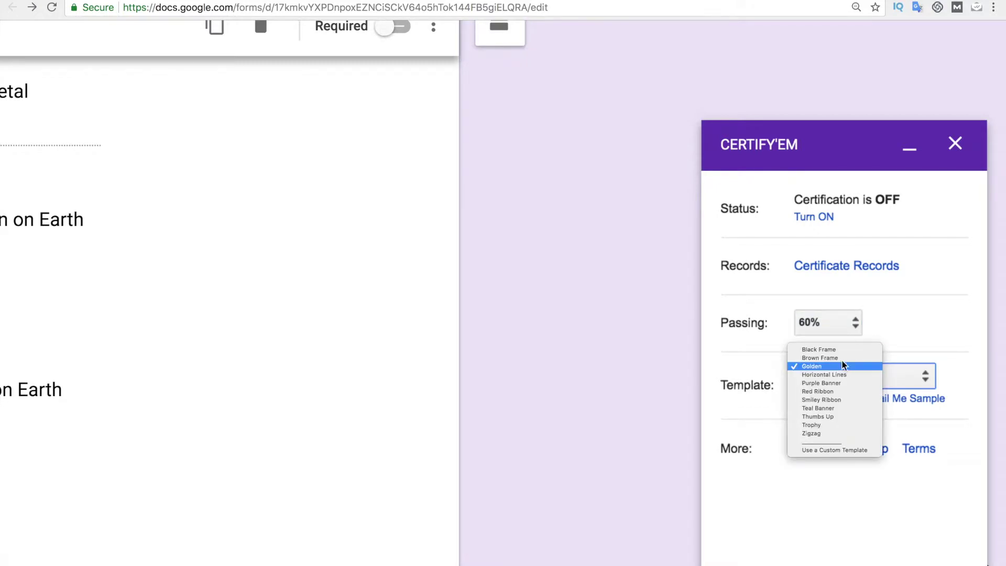
{"action": "left_click", "coordinate": [841, 367]}
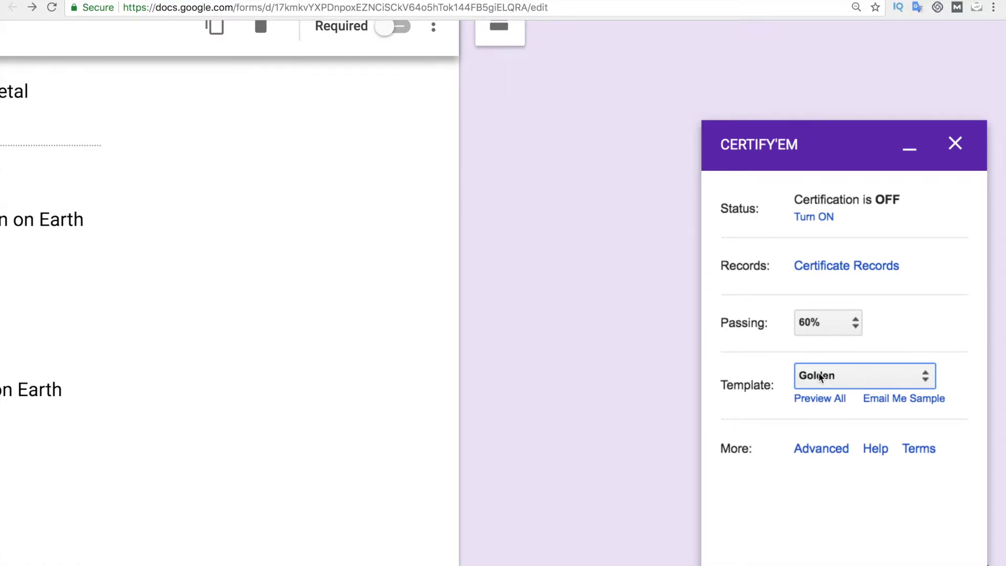
Step: Preview the available Certify'em certificate templates, including the Golden design, and return to the form
{"action": "left_click", "coordinate": [823, 399]}
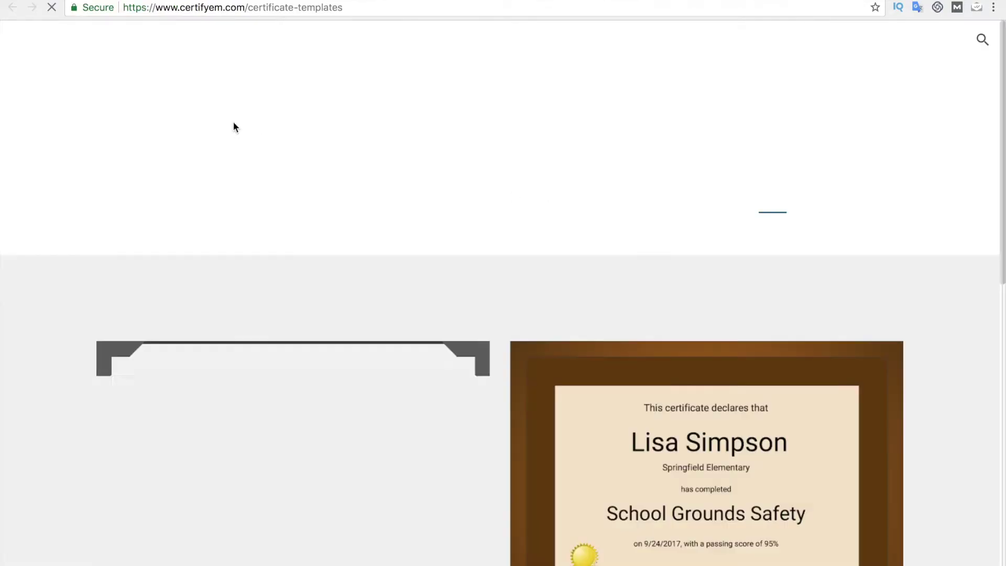
{"action": "scroll", "coordinate": [373, 297], "scroll_direction": "down", "scroll_amount": 3}
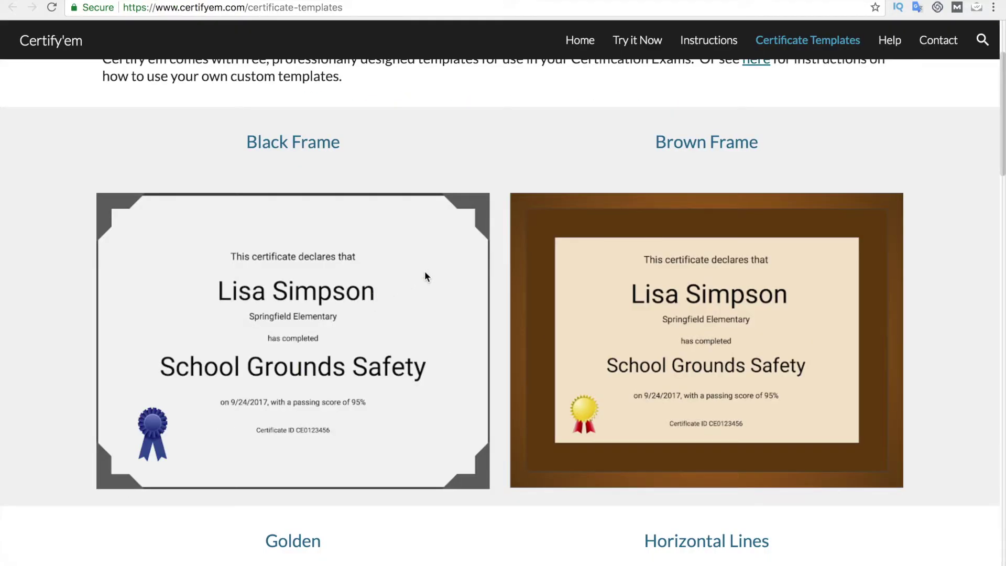
{"action": "scroll", "coordinate": [401, 282], "scroll_direction": "down", "scroll_amount": 1}
{"action": "scroll", "coordinate": [344, 451], "scroll_direction": "down", "scroll_amount": 5}
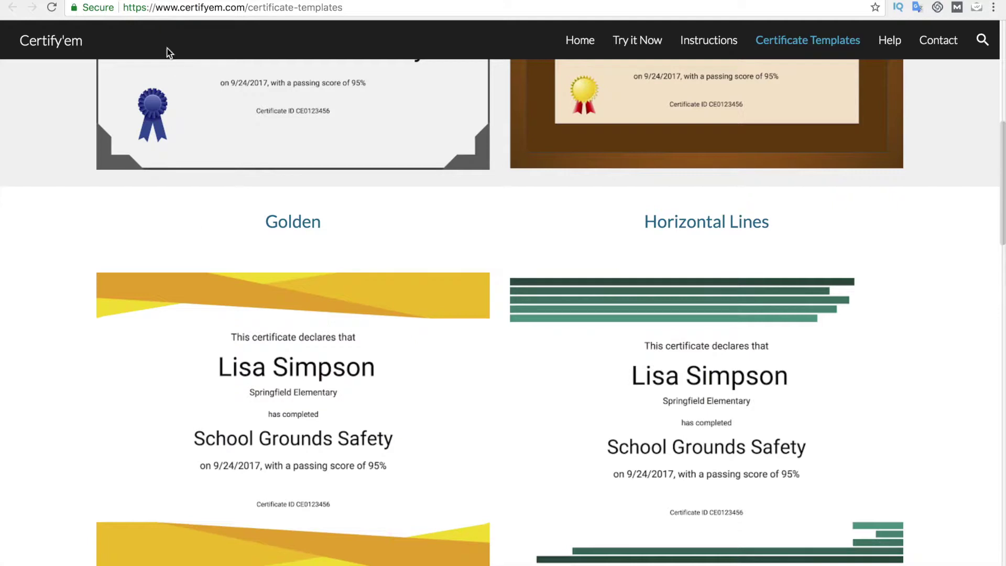
{"action": "left_click", "coordinate": [165, 2]}
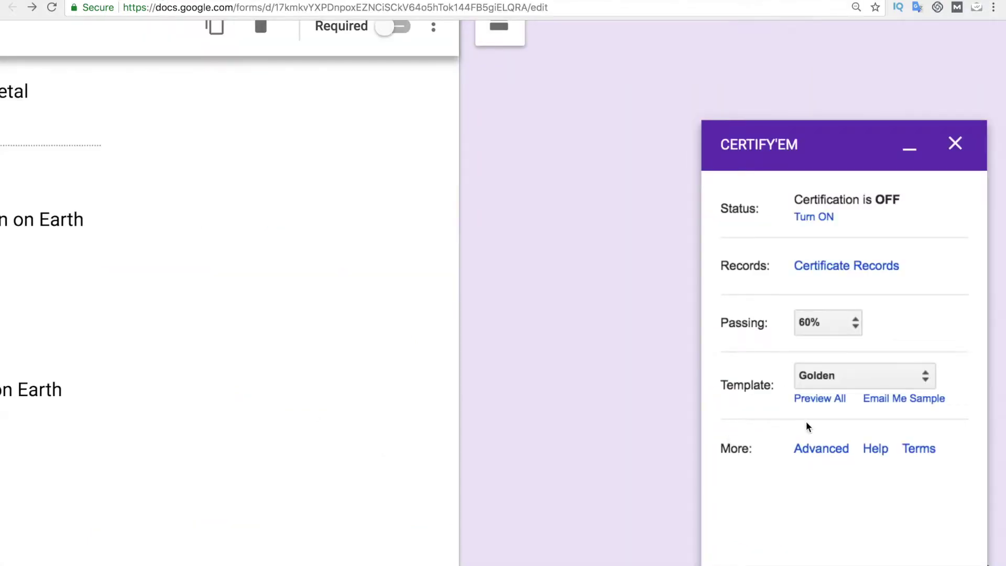
Step: Open the Certify'em advanced options, review the exam and email fields, and choose PDF as the format for sending certificates
{"action": "left_click", "coordinate": [821, 449]}
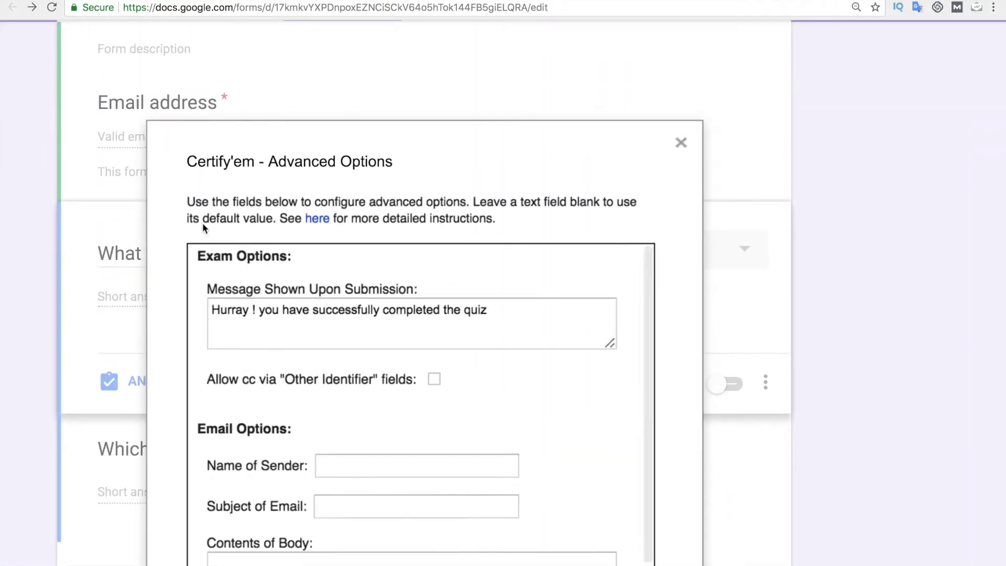
{"action": "scroll", "coordinate": [303, 174], "scroll_direction": "down", "scroll_amount": 3}
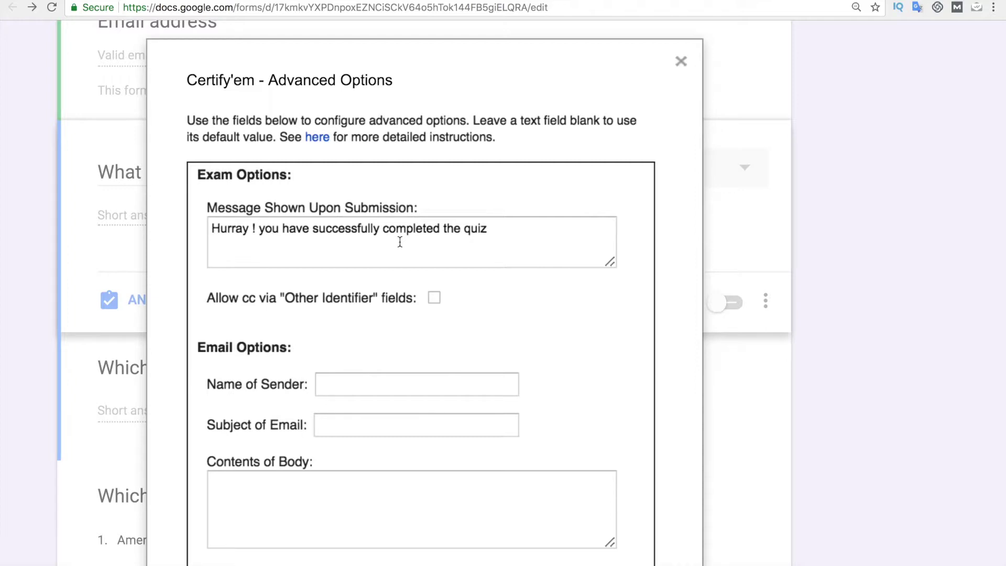
{"action": "scroll", "coordinate": [523, 272], "scroll_direction": "down", "scroll_amount": 3}
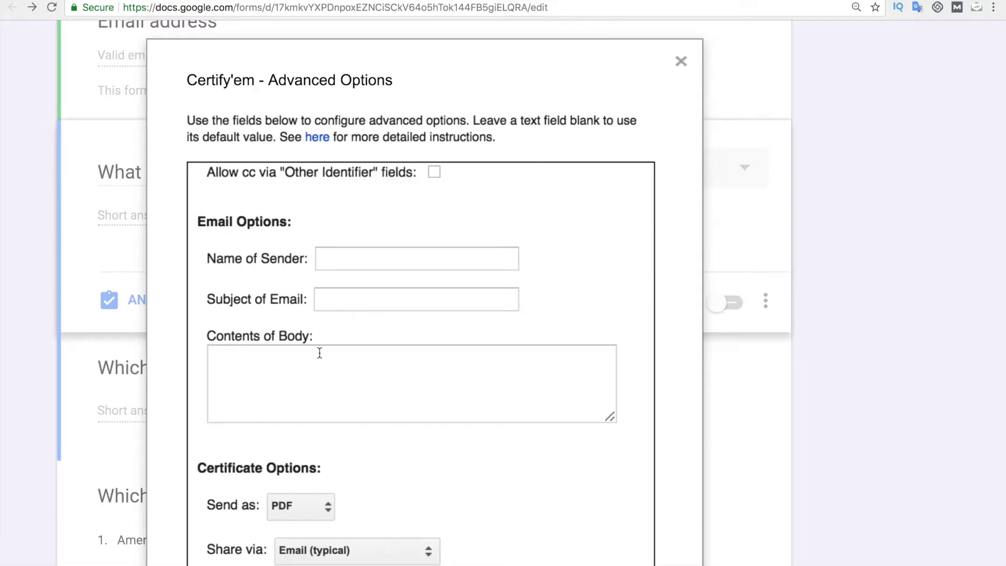
{"action": "left_click", "coordinate": [318, 507]}
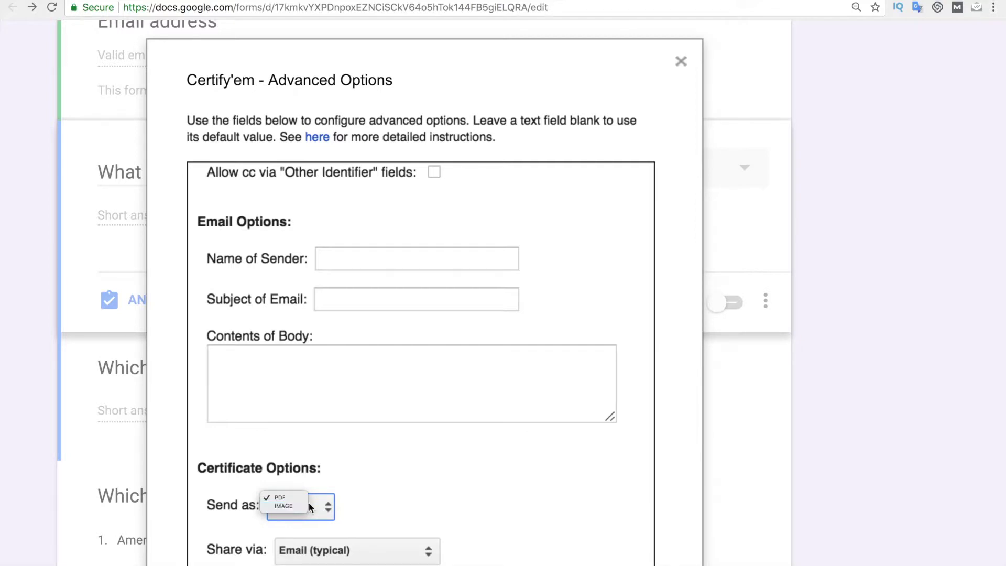
{"action": "left_click", "coordinate": [309, 504]}
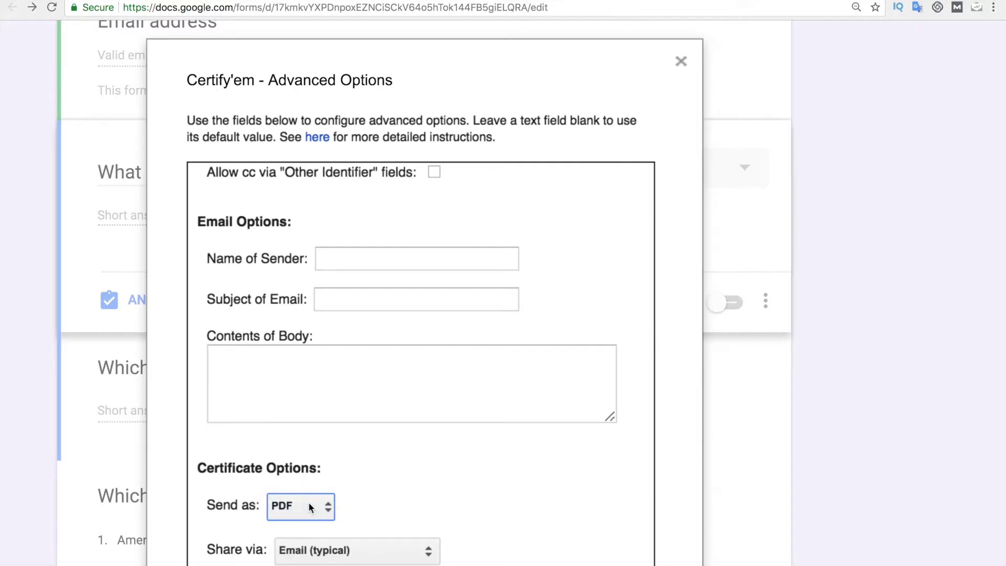
Step: Check the certificate sharing choices in the advanced options, close the dialog and collapse the Certify'em panel
{"action": "left_click", "coordinate": [335, 559]}
{"action": "left_click", "coordinate": [680, 62]}
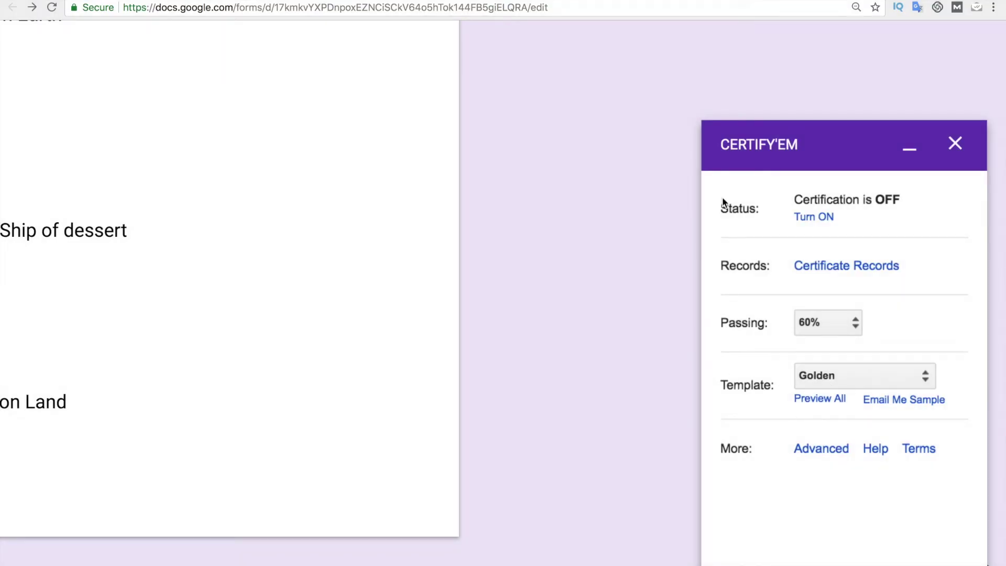
{"action": "left_click", "coordinate": [910, 151]}
{"action": "scroll", "coordinate": [535, 175], "scroll_direction": "up", "scroll_amount": 2}
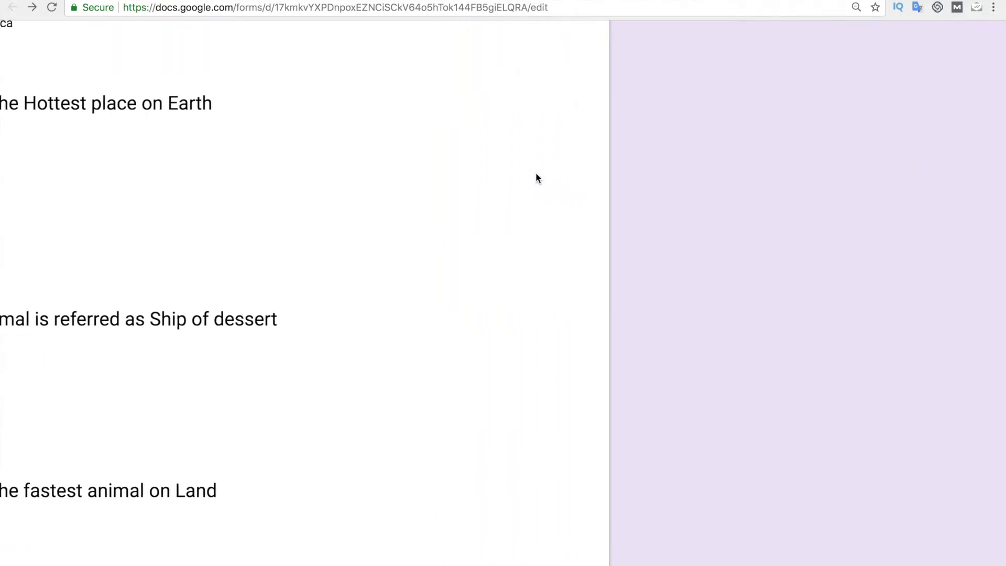
Step: In the form's quiz settings, set grades to be released immediately after each submission
{"action": "key", "text": "super+minus"}
{"action": "key", "text": "super+minus"}
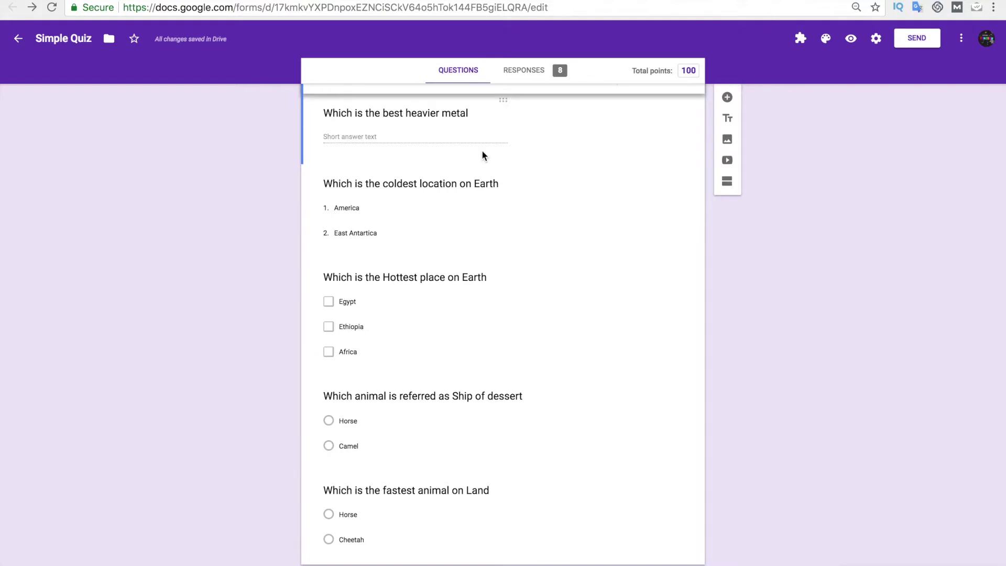
{"action": "scroll", "coordinate": [482, 150], "scroll_direction": "up", "scroll_amount": 5}
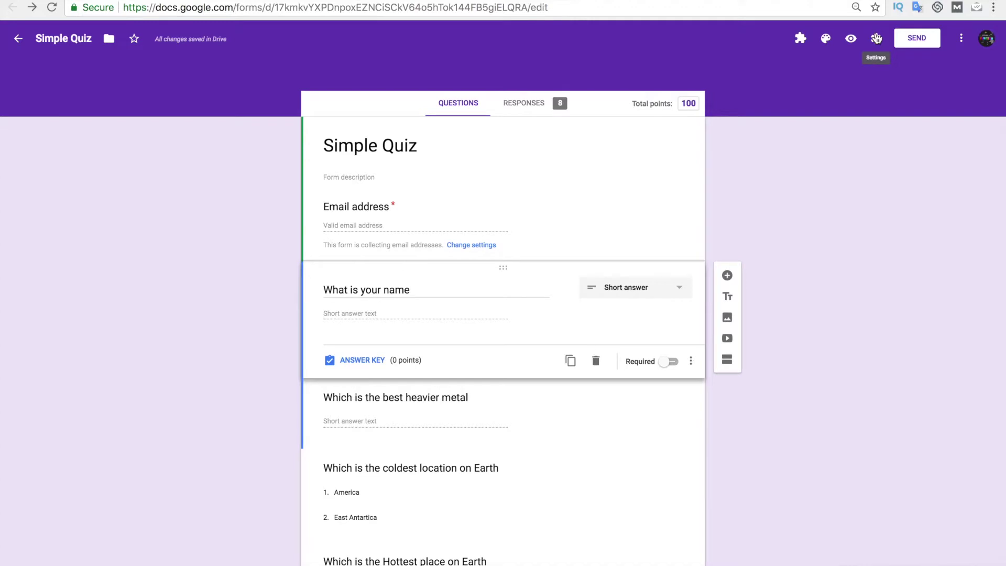
{"action": "left_click", "coordinate": [876, 40]}
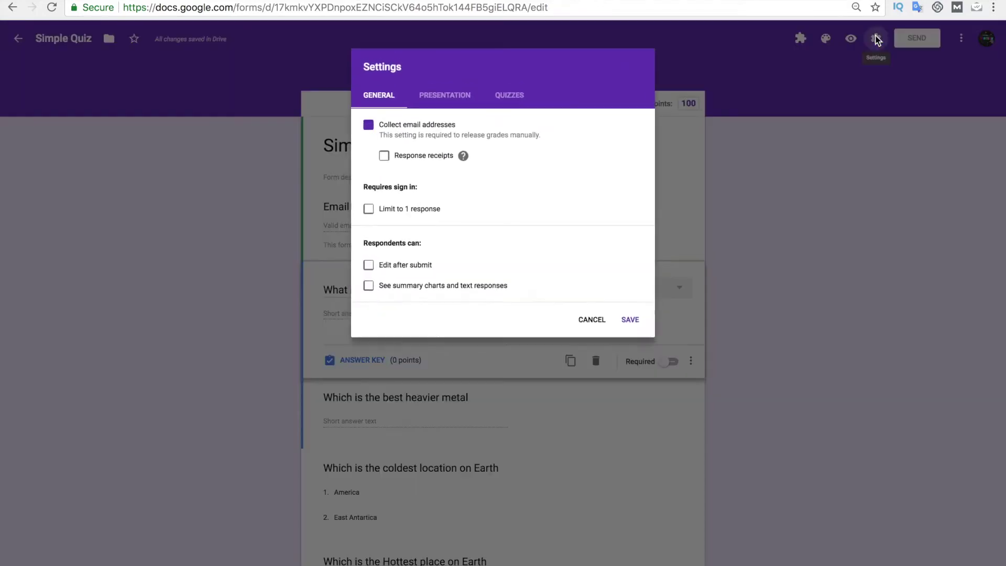
{"action": "left_click", "coordinate": [508, 91]}
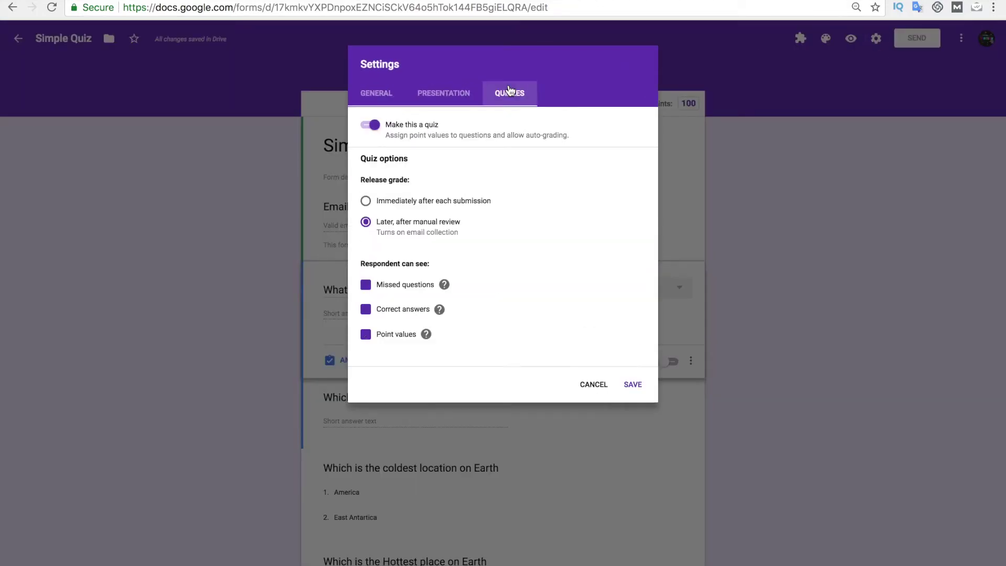
{"action": "left_click", "coordinate": [366, 222]}
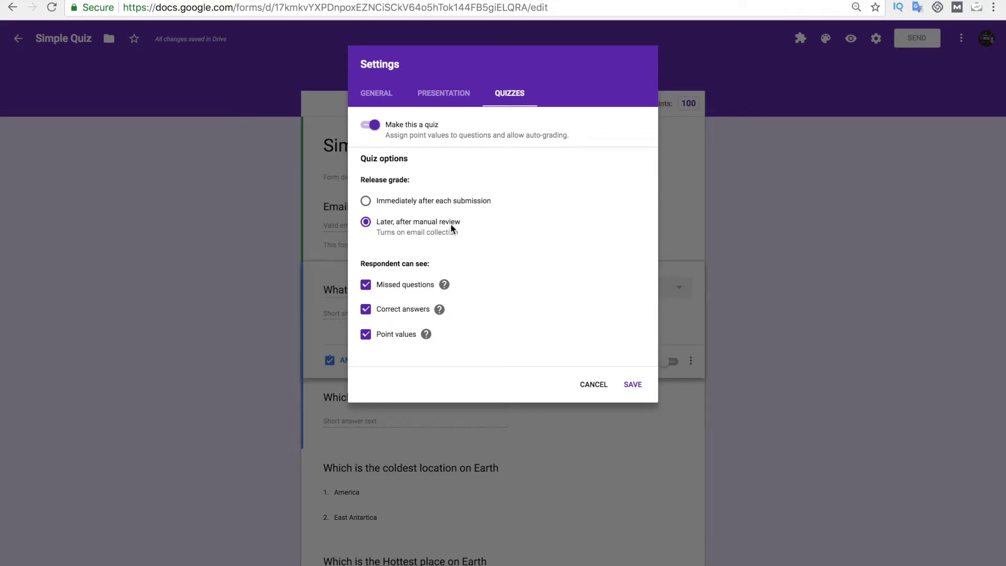
{"action": "left_click", "coordinate": [366, 203]}
Step: Extend the confirmation message with ". The certificate will be sent to your email if you scored more than 60%" and save the settings
{"action": "left_click", "coordinate": [427, 102]}
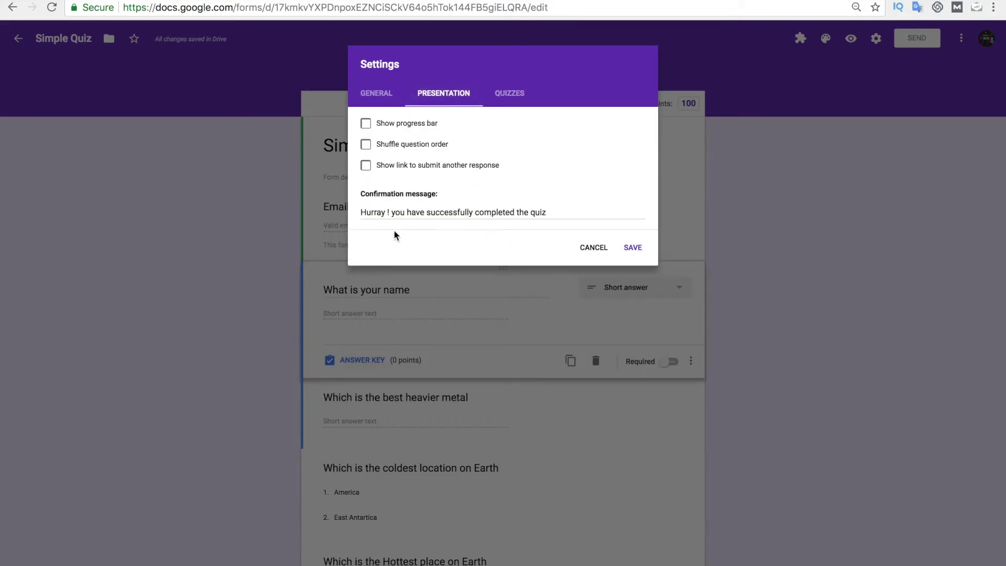
{"action": "left_click", "coordinate": [553, 211]}
{"action": "type", "text": "."}
{"action": "type", "text": "The certifica"}
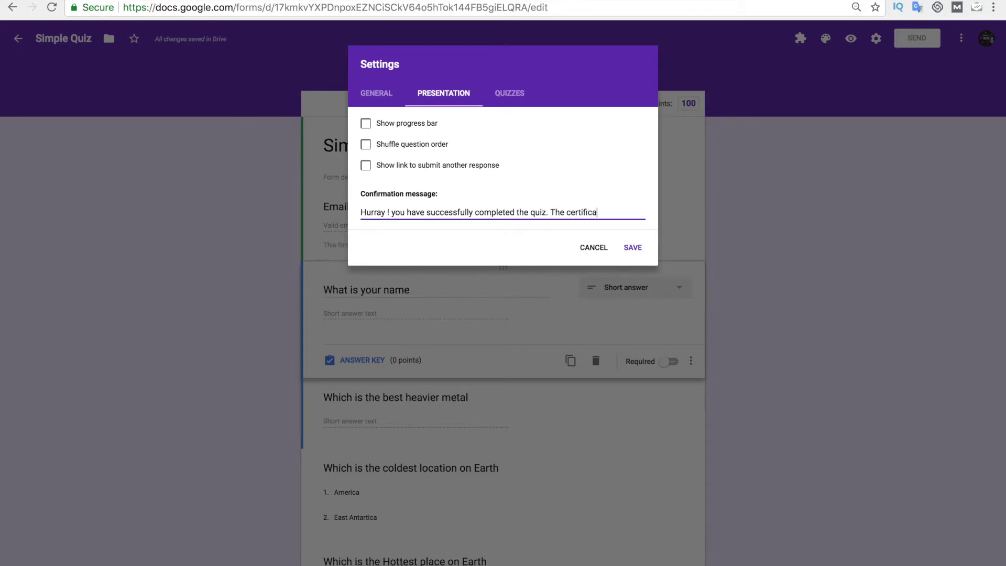
{"action": "type", "text": "te will be sent to your email if you scored m"}
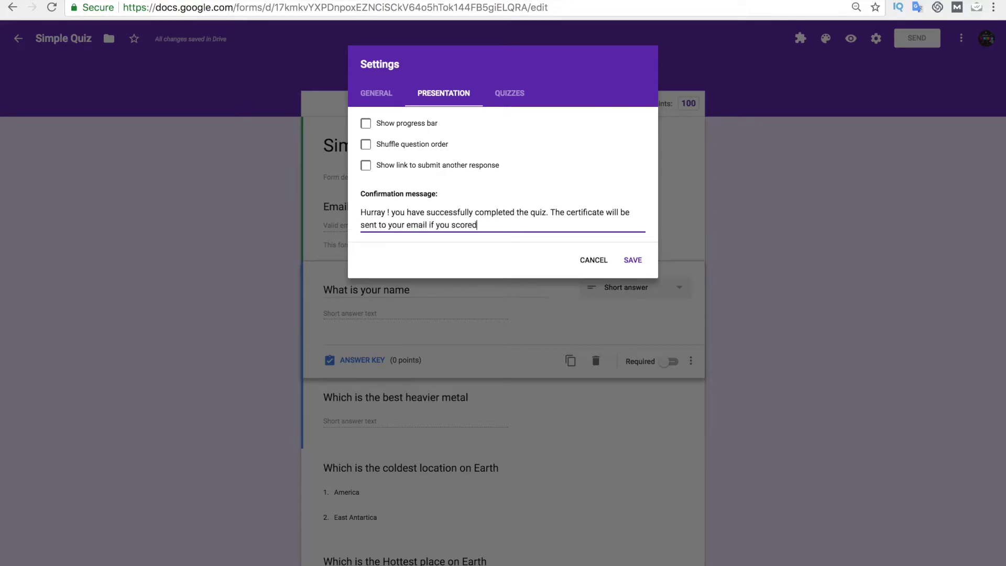
{"action": "type", "text": "ore than 60%"}
{"action": "left_click", "coordinate": [632, 260]}
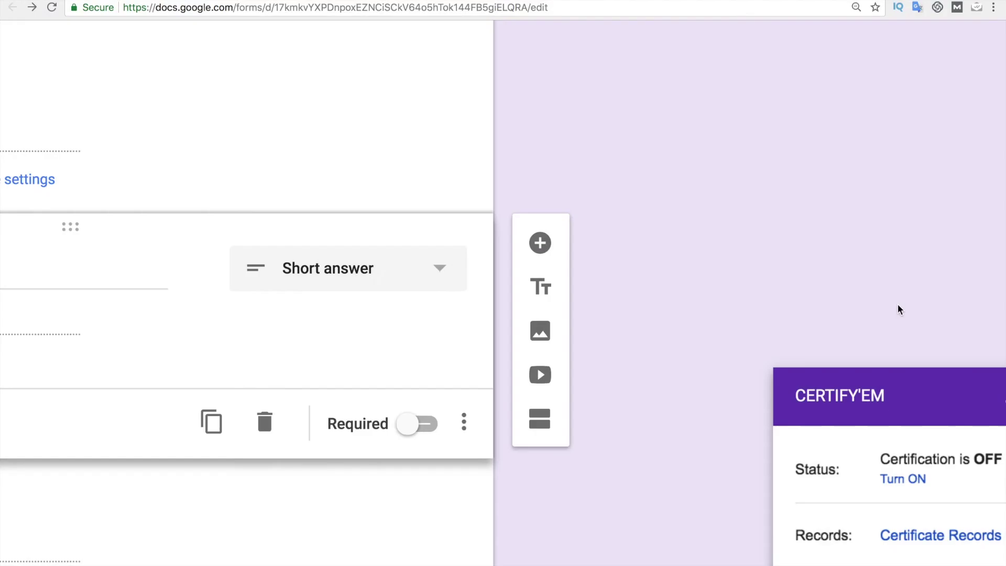
Step: Turn on certification for the quiz in Certify'em
{"action": "scroll", "coordinate": [897, 303], "scroll_direction": "down", "scroll_amount": 5}
{"action": "scroll", "coordinate": [898, 304], "scroll_direction": "right", "scroll_amount": 5}
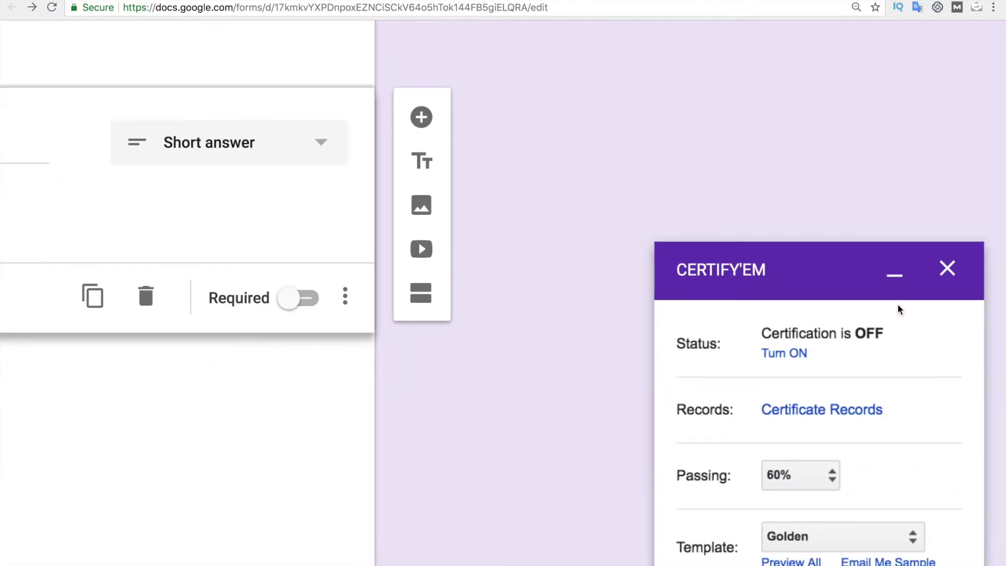
{"action": "left_click", "coordinate": [798, 357]}
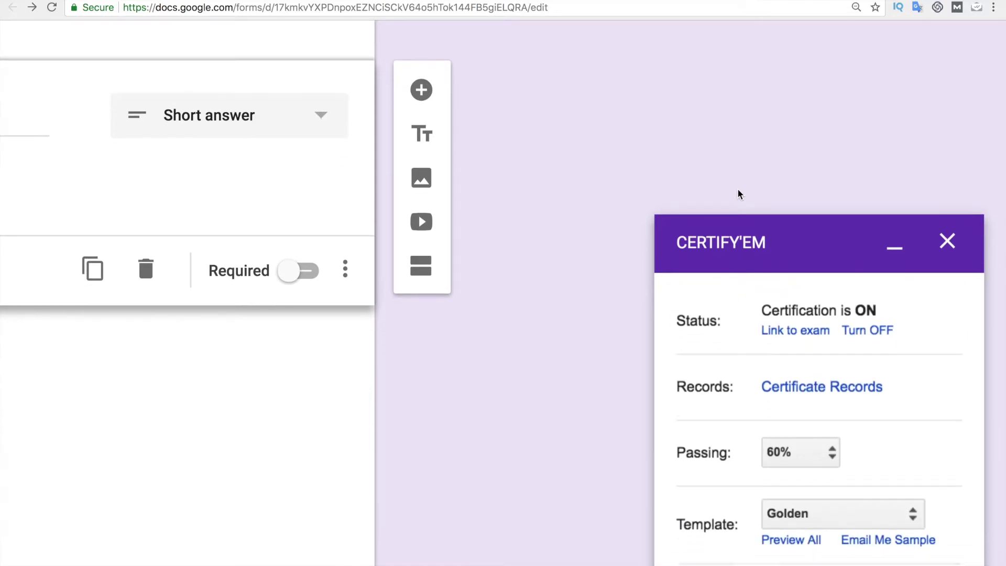
Step: Open the preview of Simple Quiz as respondents see it
{"action": "key", "text": "ctrl+minus"}
{"action": "key", "text": "ctrl+minus"}
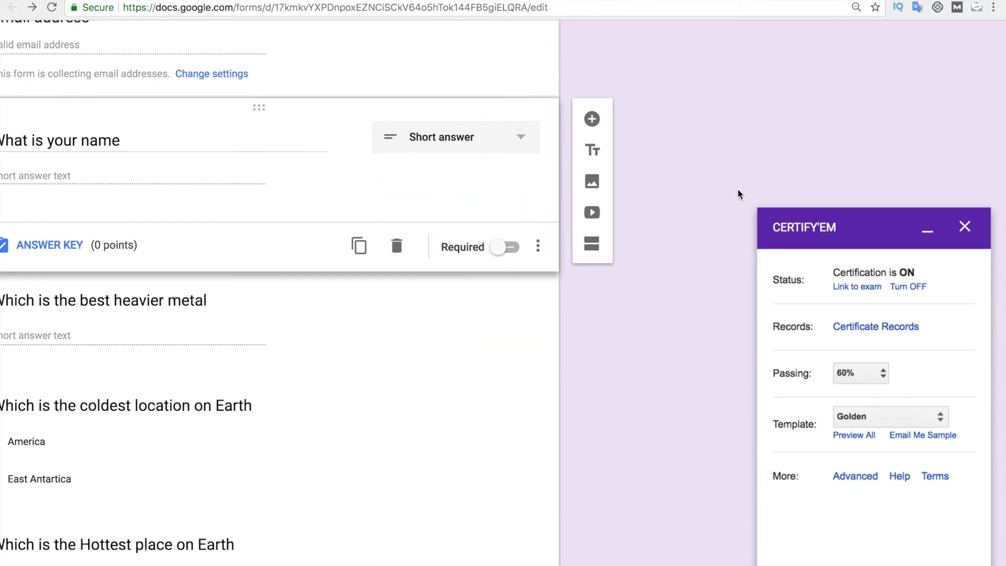
{"action": "scroll", "coordinate": [738, 194], "scroll_direction": "up", "scroll_amount": 2}
{"action": "scroll", "coordinate": [738, 194], "scroll_direction": "up", "scroll_amount": 3}
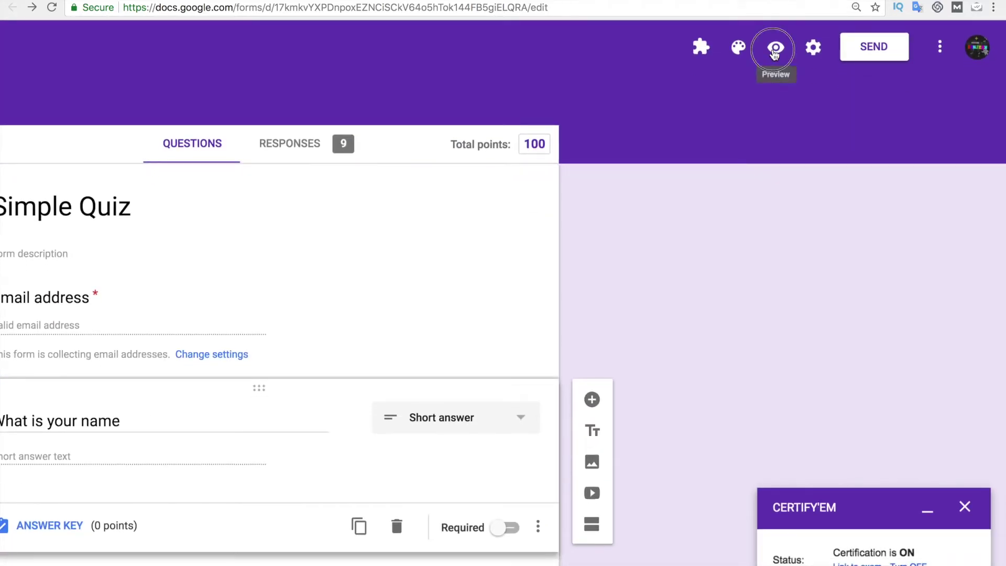
{"action": "left_click", "coordinate": [773, 46]}
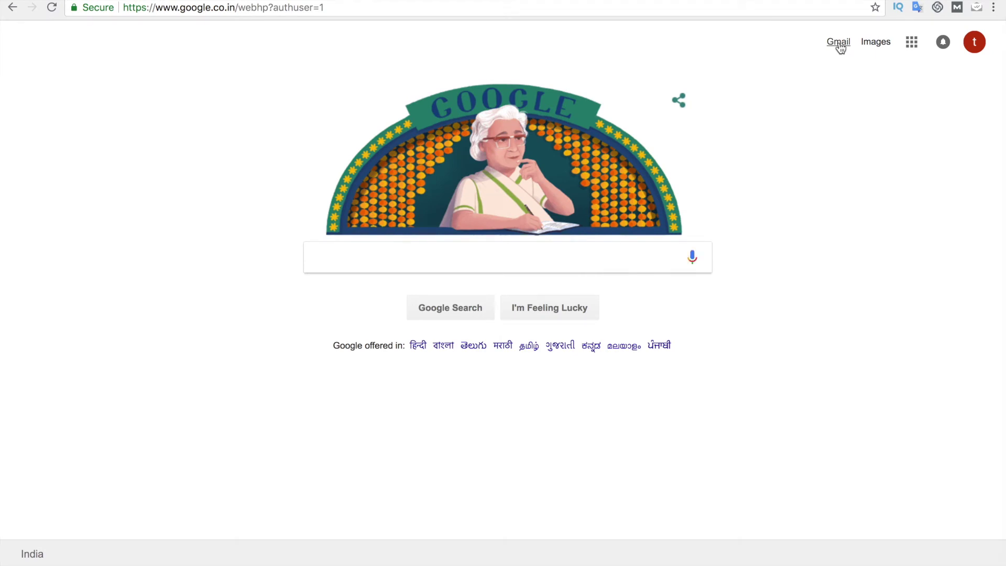
Step: Switch to Gmail, open the newest Certify'em email for Simple Quiz and view its attached PDF certificate
{"action": "left_click", "coordinate": [839, 45]}
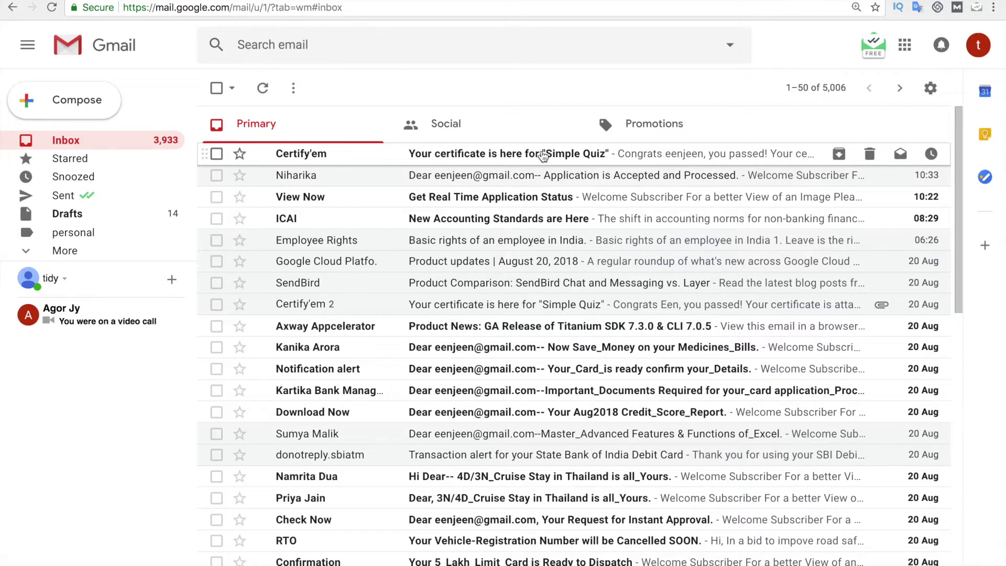
{"action": "left_click", "coordinate": [645, 163]}
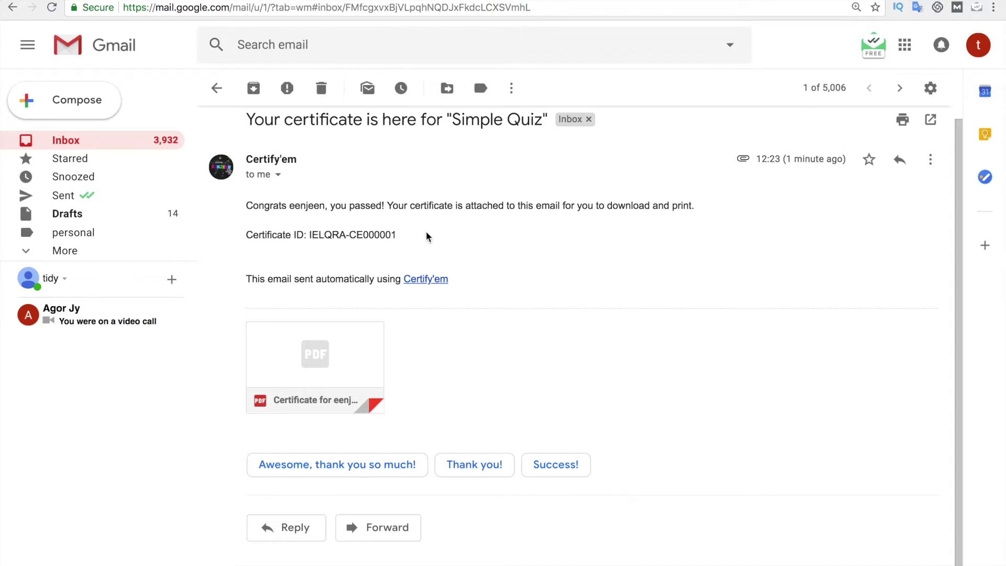
{"action": "left_click", "coordinate": [348, 345]}
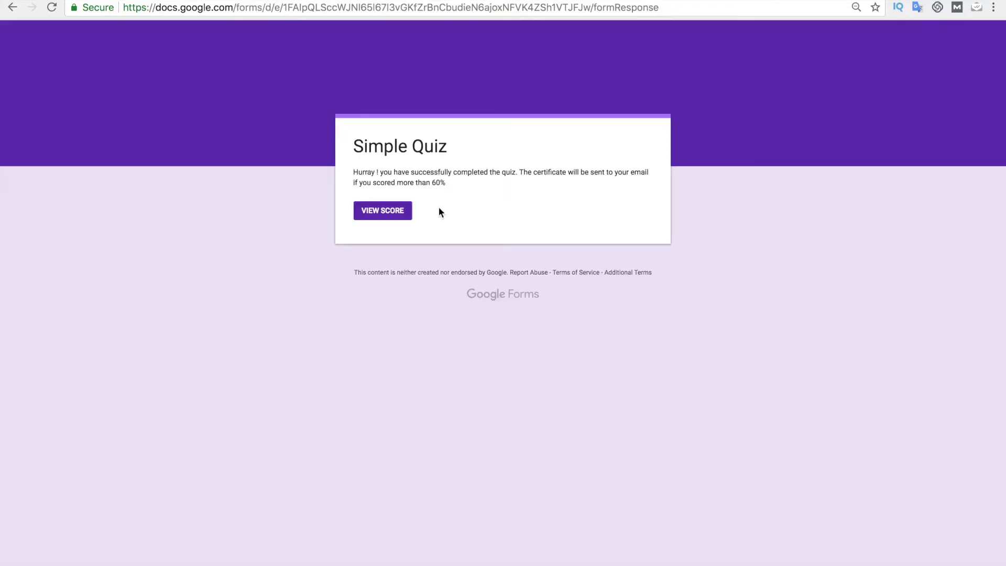
Step: Review the score and graded answers of the submitted quiz, compare them with the certificate and close the certificate view
{"action": "left_click", "coordinate": [391, 209]}
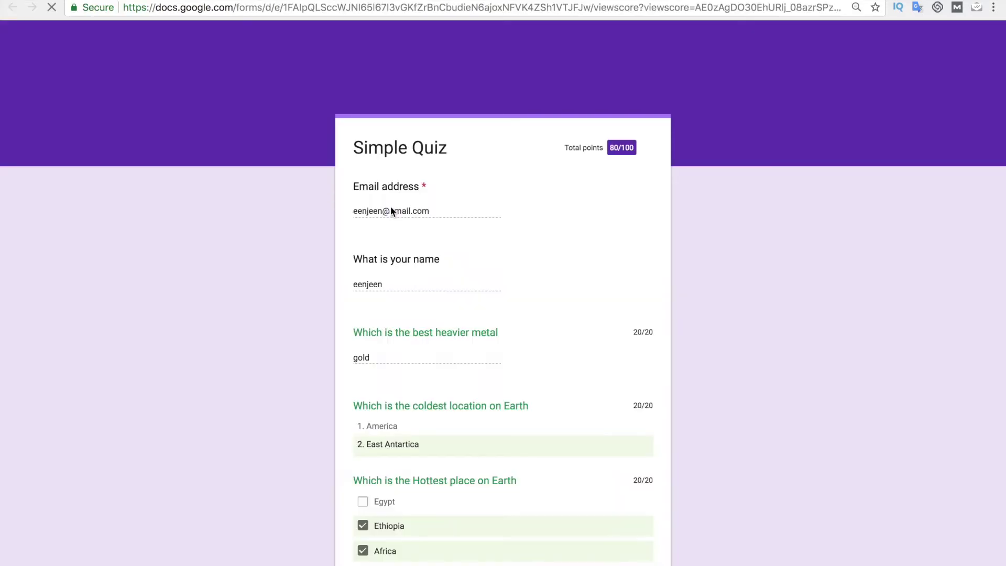
{"action": "scroll", "coordinate": [501, 367], "scroll_direction": "down", "scroll_amount": 5}
{"action": "scroll", "coordinate": [502, 365], "scroll_direction": "down", "scroll_amount": 1}
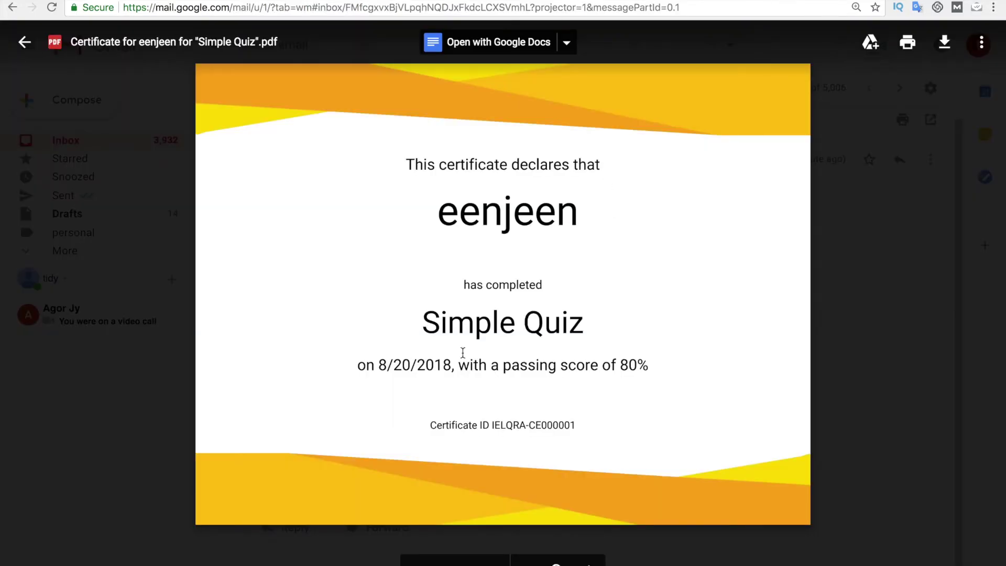
{"action": "left_click", "coordinate": [897, 419]}
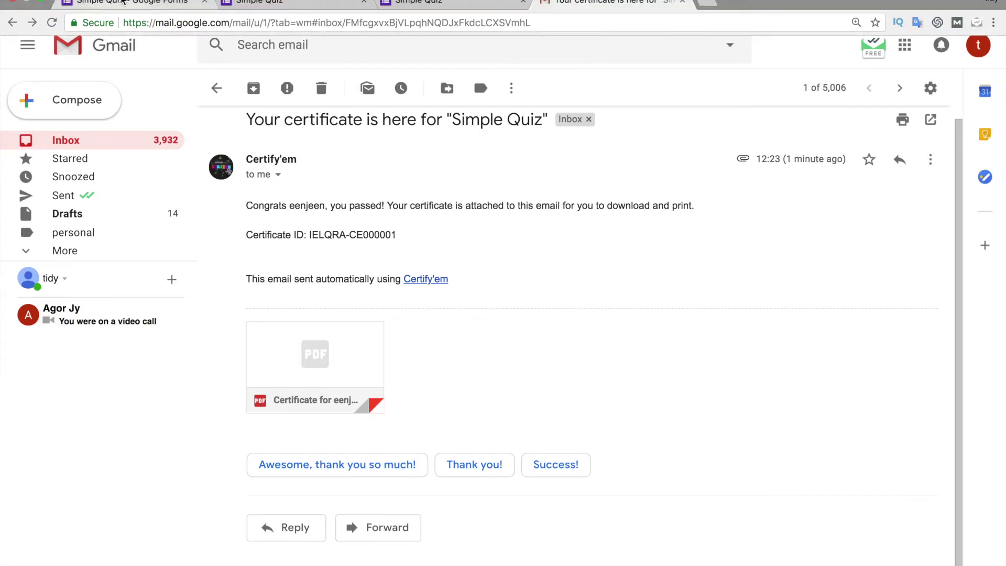
Step: Return to the Simple Quiz form in Google Forms and open its Certificate Records spreadsheet
{"action": "left_click", "coordinate": [122, 1]}
{"action": "scroll", "coordinate": [774, 453], "scroll_direction": "down", "scroll_amount": 10}
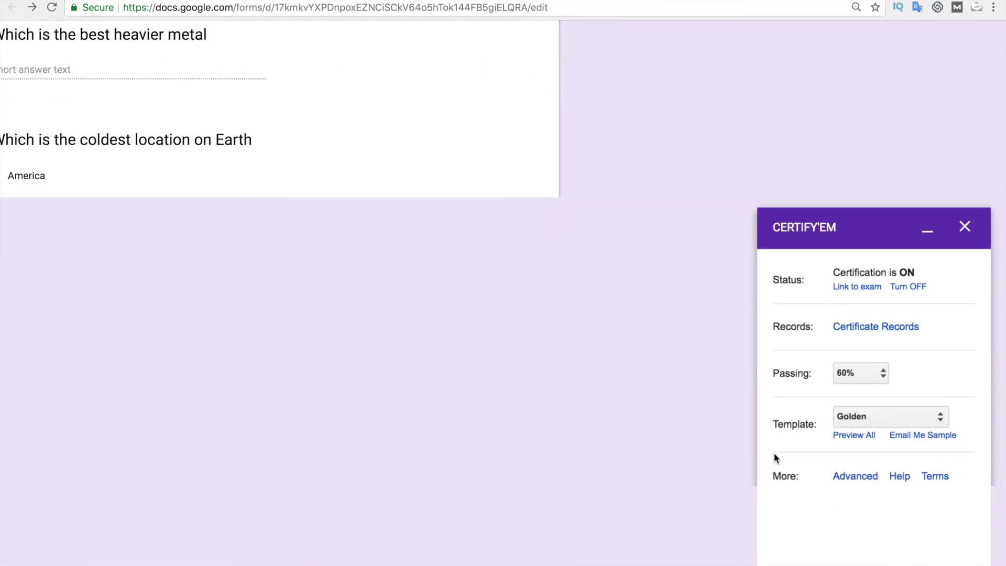
{"action": "scroll", "coordinate": [774, 453], "scroll_direction": "down", "scroll_amount": 2}
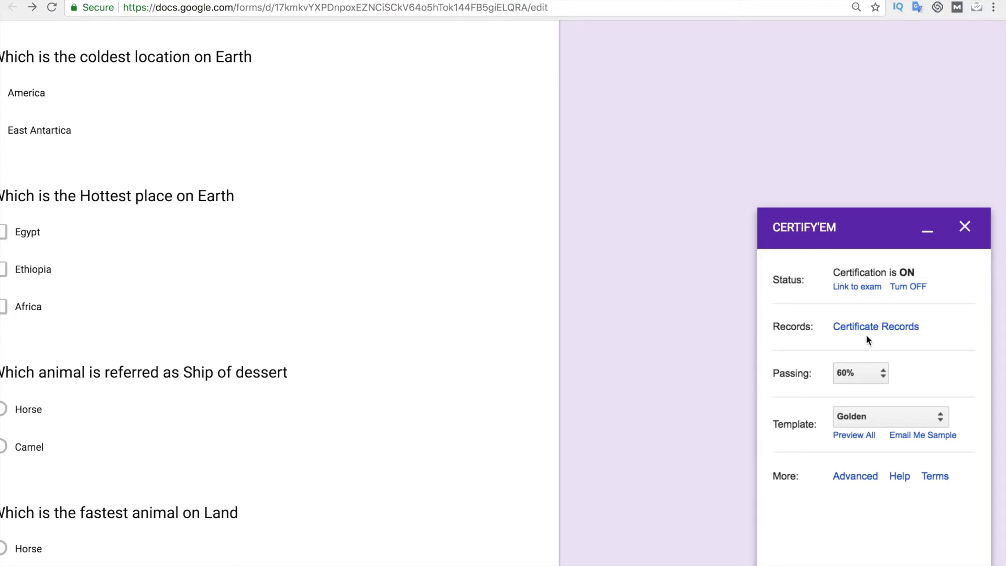
{"action": "left_click", "coordinate": [879, 328]}
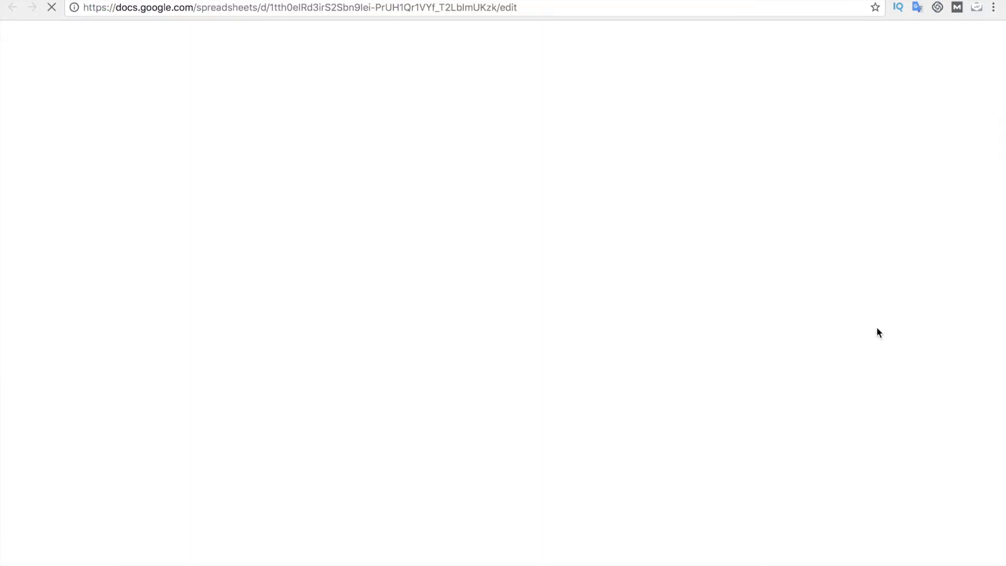
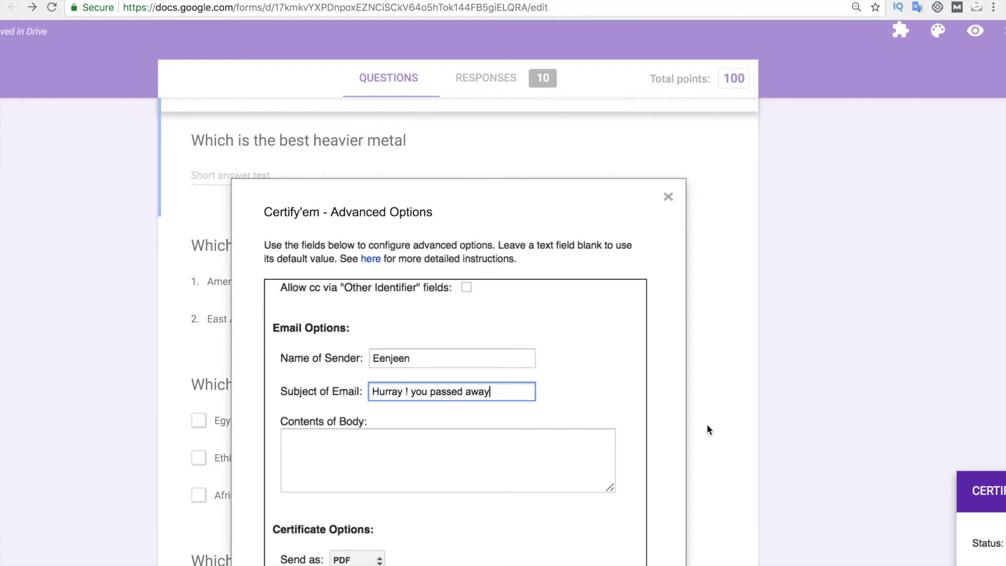
Step: Save the Certify'em advanced options with the custom sender name and the email subject "Hurray ! you passed away"
{"action": "scroll", "coordinate": [707, 425], "scroll_direction": "right", "scroll_amount": 4}
{"action": "scroll", "coordinate": [707, 425], "scroll_direction": "down", "scroll_amount": 5}
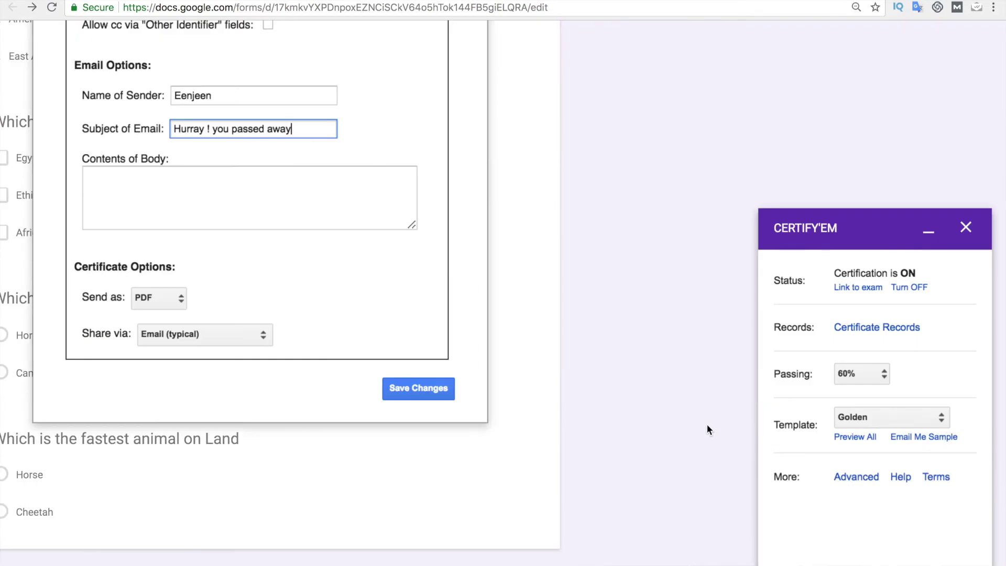
{"action": "left_click", "coordinate": [406, 386]}
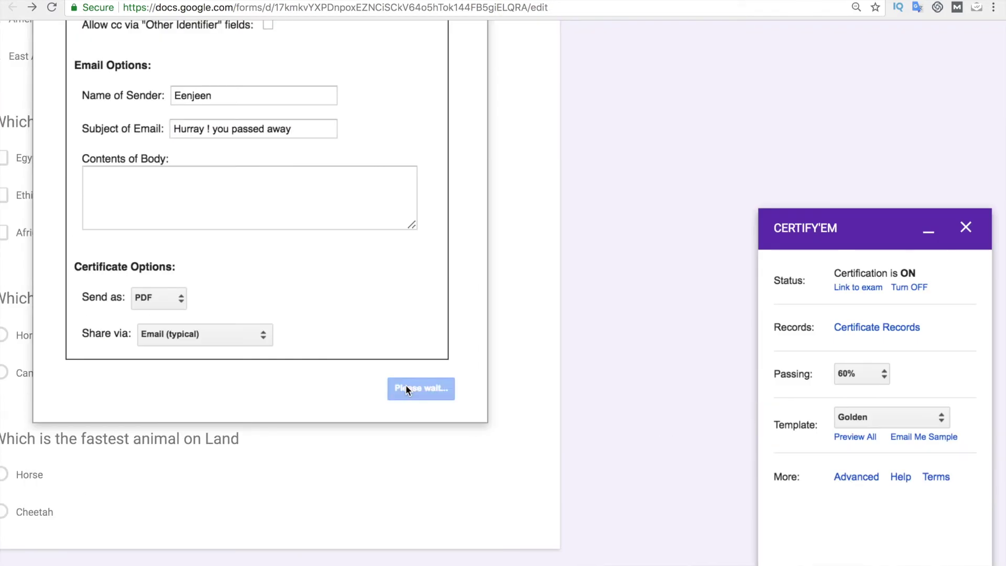
Step: Preview the quiz again for another test submission with the customized email options
{"action": "scroll", "coordinate": [276, 179], "scroll_direction": "up", "scroll_amount": 7}
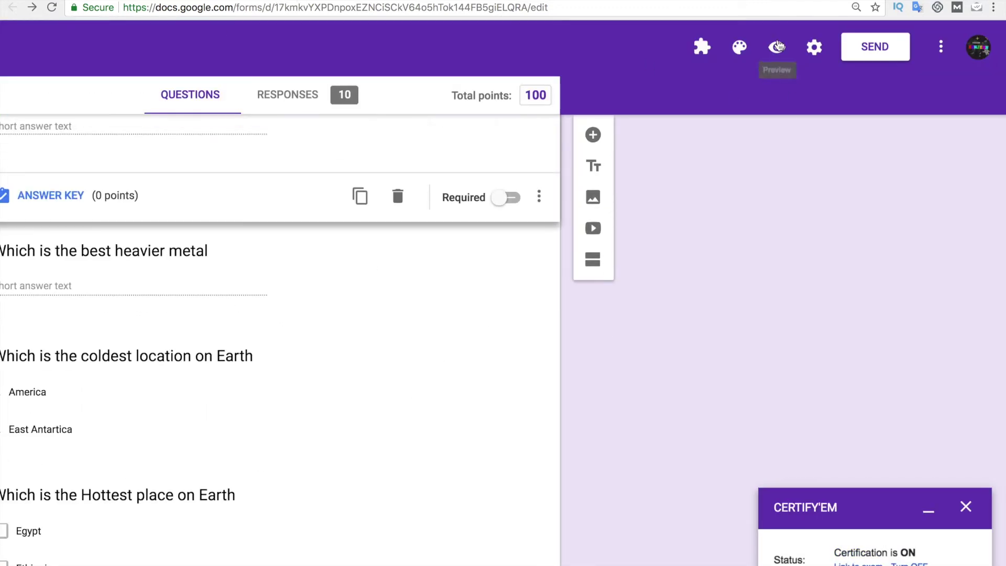
{"action": "left_click", "coordinate": [777, 46]}
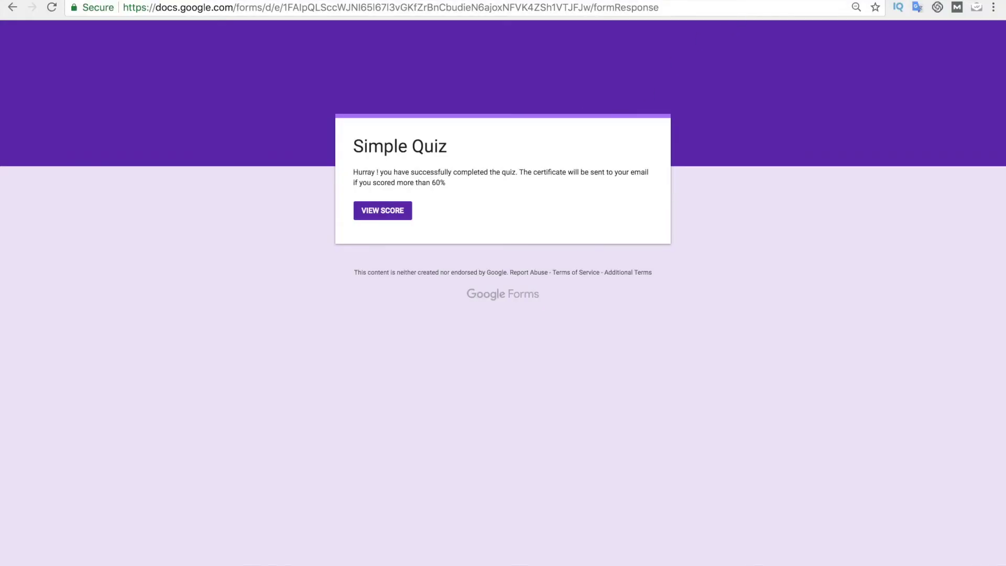
Step: Switch to Gmail, refresh the inbox and open the new certificate email with the subject "Hurray ! you passed away"
{"action": "left_click", "coordinate": [750, 4]}
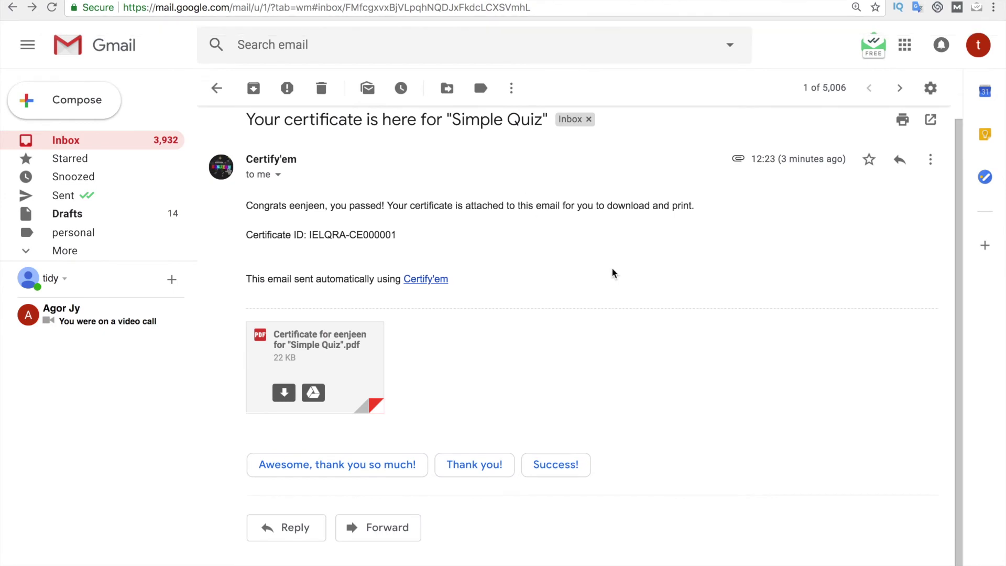
{"action": "left_click", "coordinate": [218, 90]}
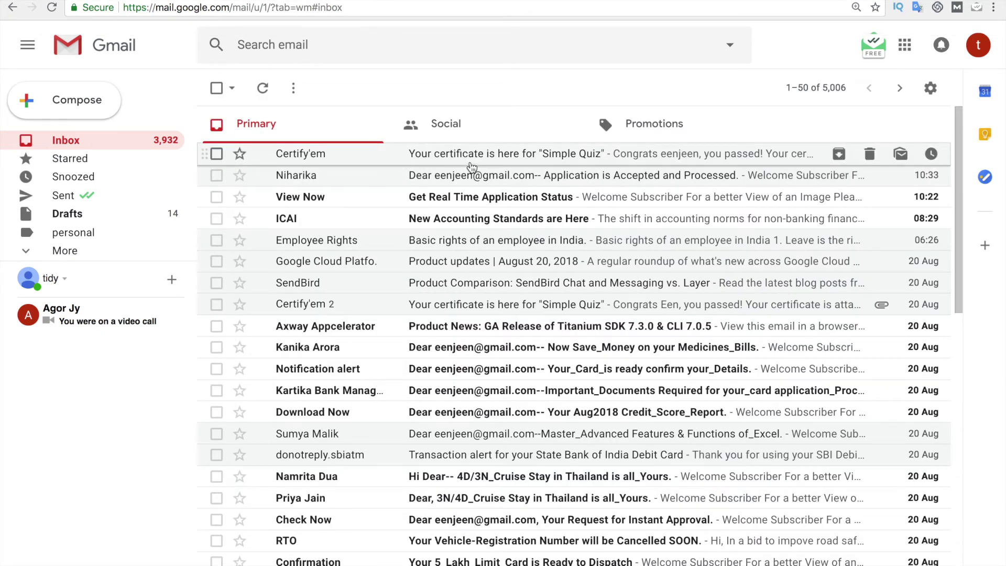
{"action": "left_click", "coordinate": [263, 89]}
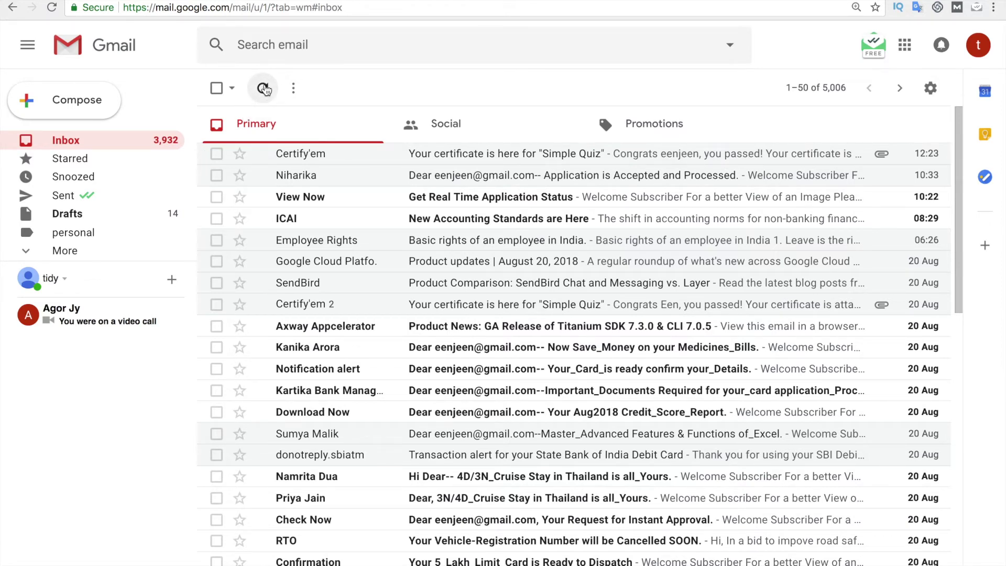
{"action": "left_click", "coordinate": [263, 89]}
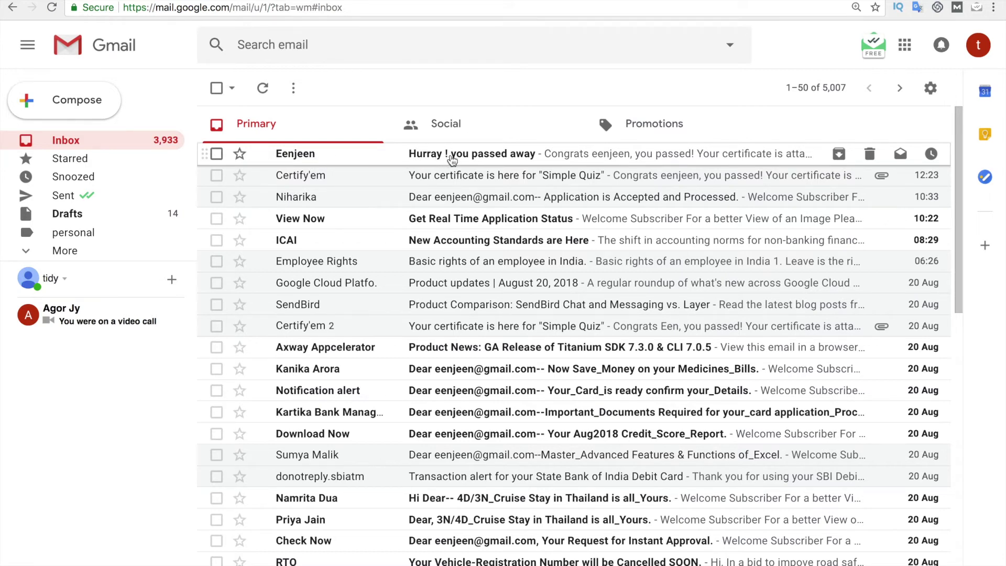
{"action": "left_click", "coordinate": [565, 159]}
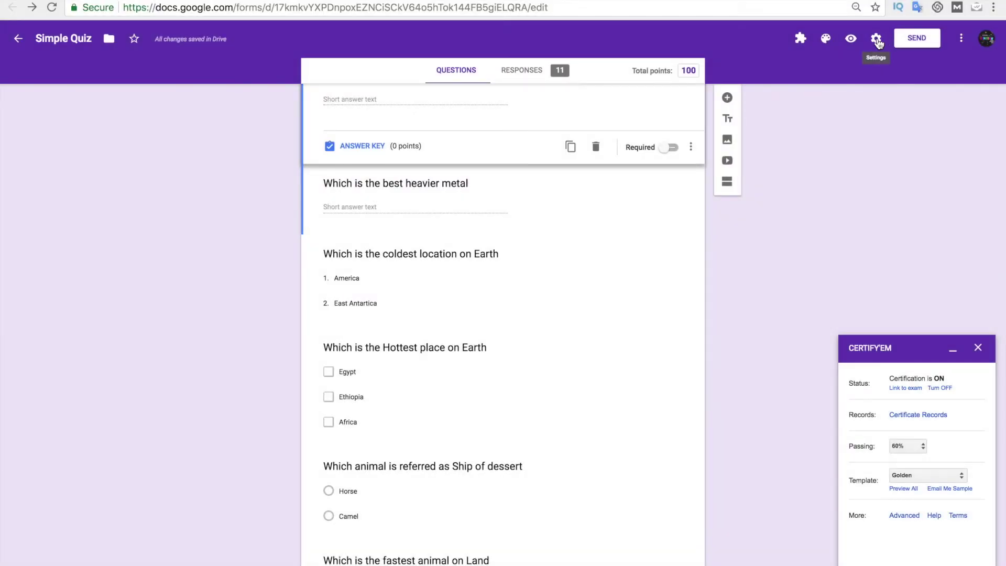
Step: In the quiz's general settings, limit respondents to 1 response and set response receipts to Always
{"action": "left_click", "coordinate": [876, 38]}
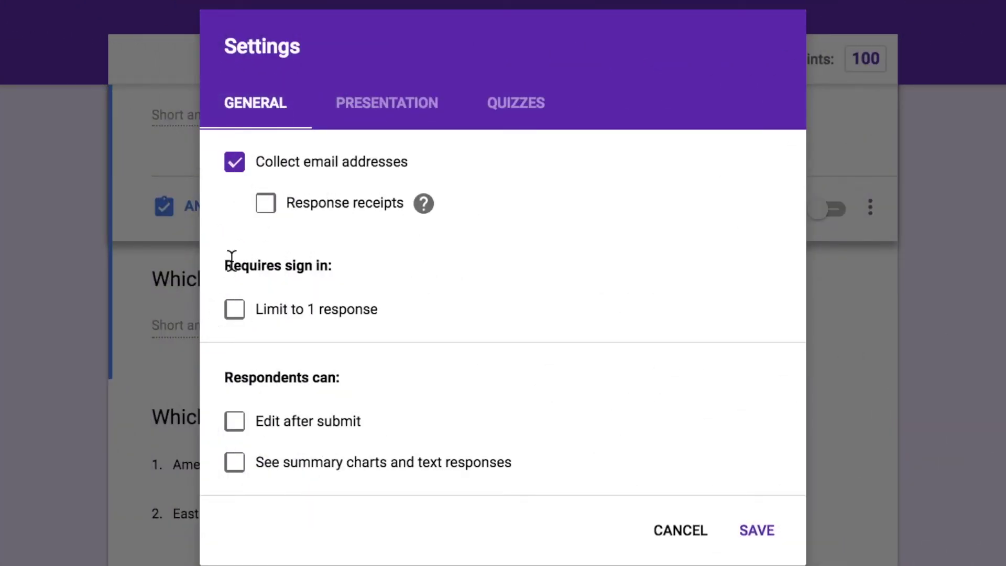
{"action": "left_click", "coordinate": [235, 310]}
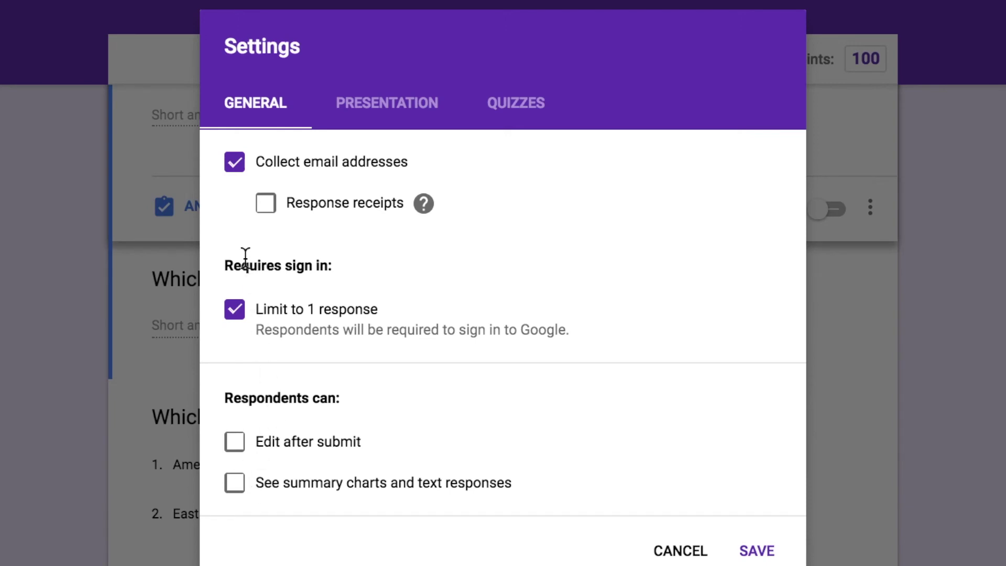
{"action": "left_click", "coordinate": [266, 203]}
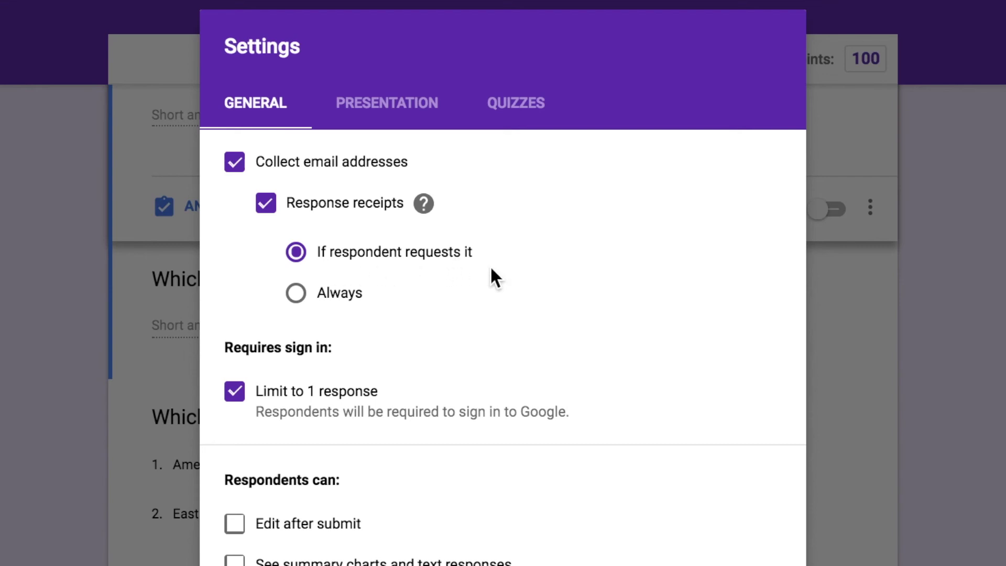
{"action": "left_click", "coordinate": [293, 293]}
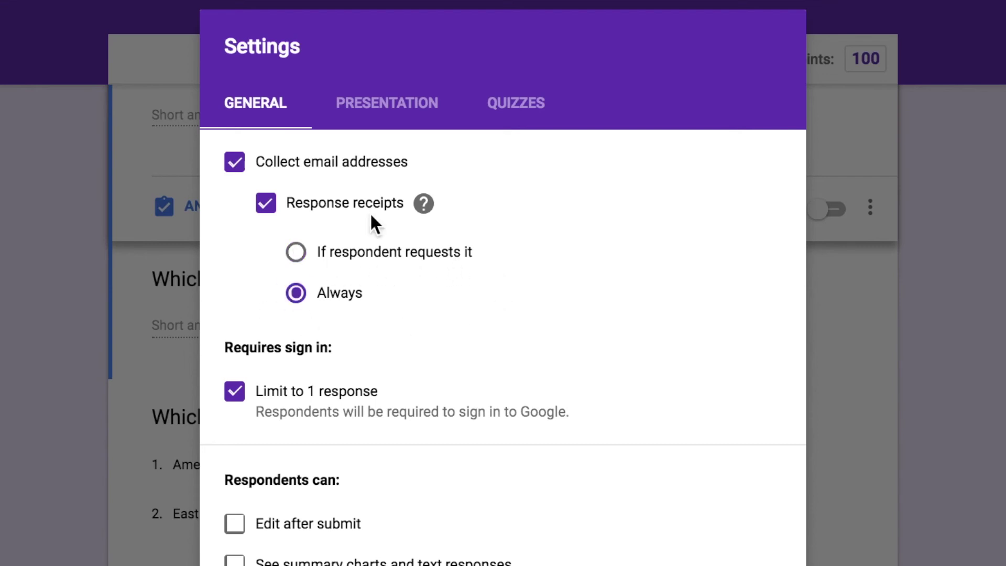
Step: Review the presentation options and quiz grading options, keeping them as they are, and save the form settings
{"action": "left_click", "coordinate": [393, 105]}
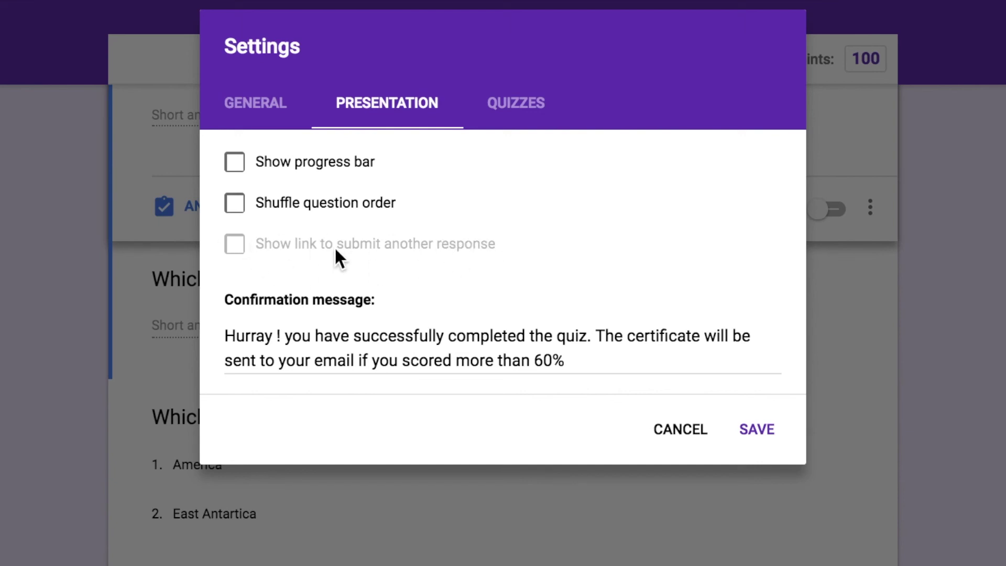
{"action": "left_click", "coordinate": [512, 106]}
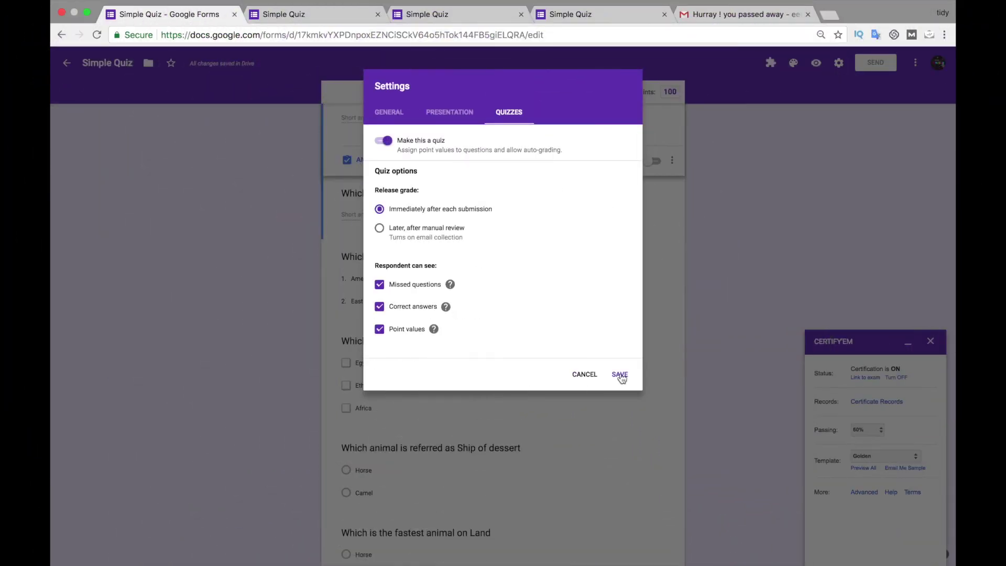
{"action": "left_click", "coordinate": [620, 375]}
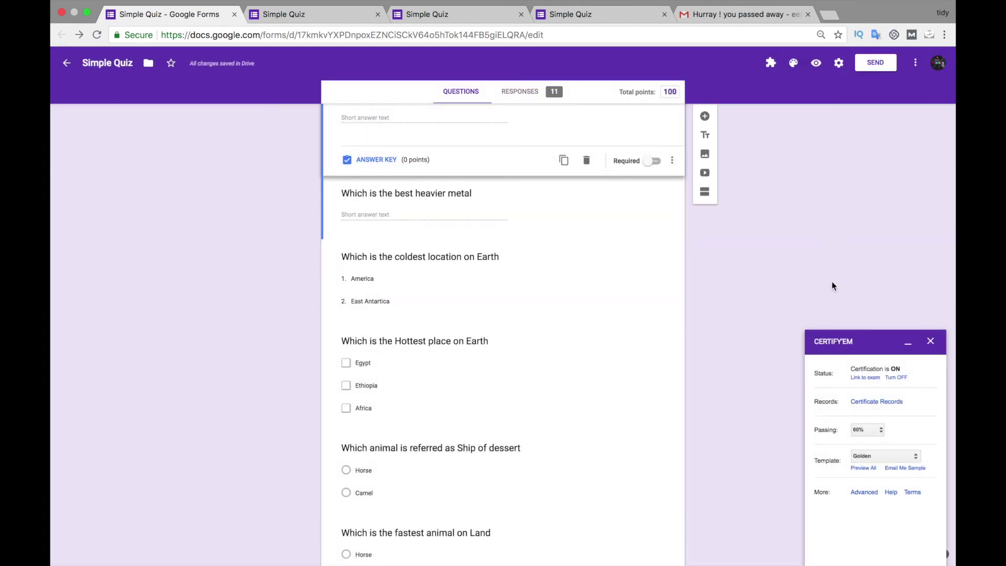
Step: Open the summary of the responses submitted to the quiz
{"action": "left_click", "coordinate": [531, 94]}
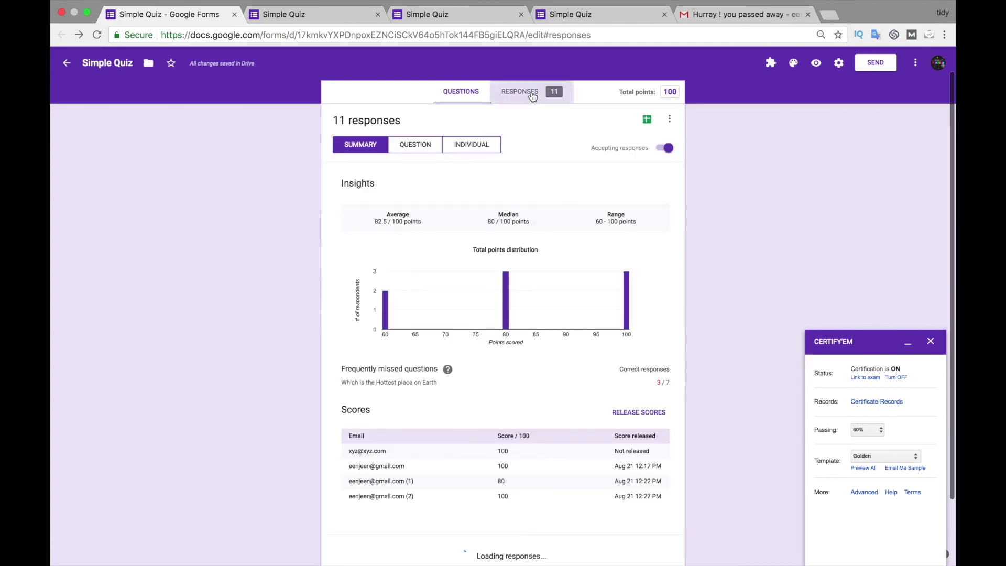